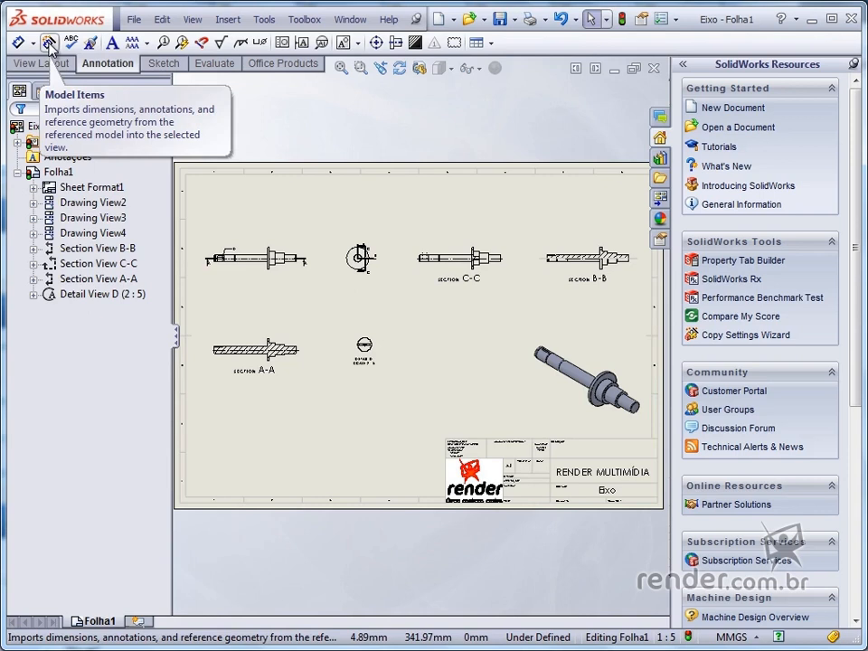
Import model items from the entire model into all views, adding not-marked dimensions, instance/revolution counts and Hole Wizard profiles.
click(49, 44)
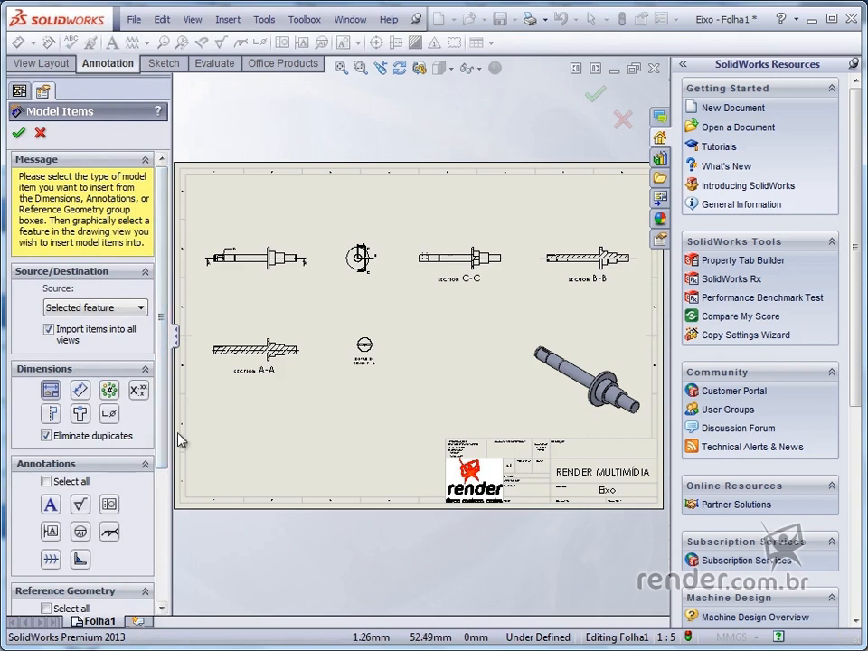
click(106, 312)
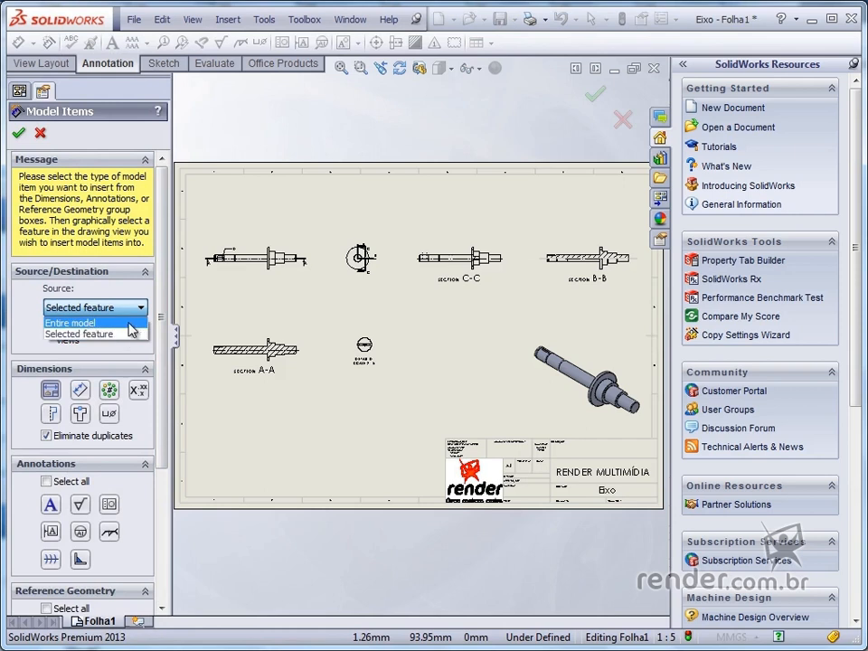
click(129, 323)
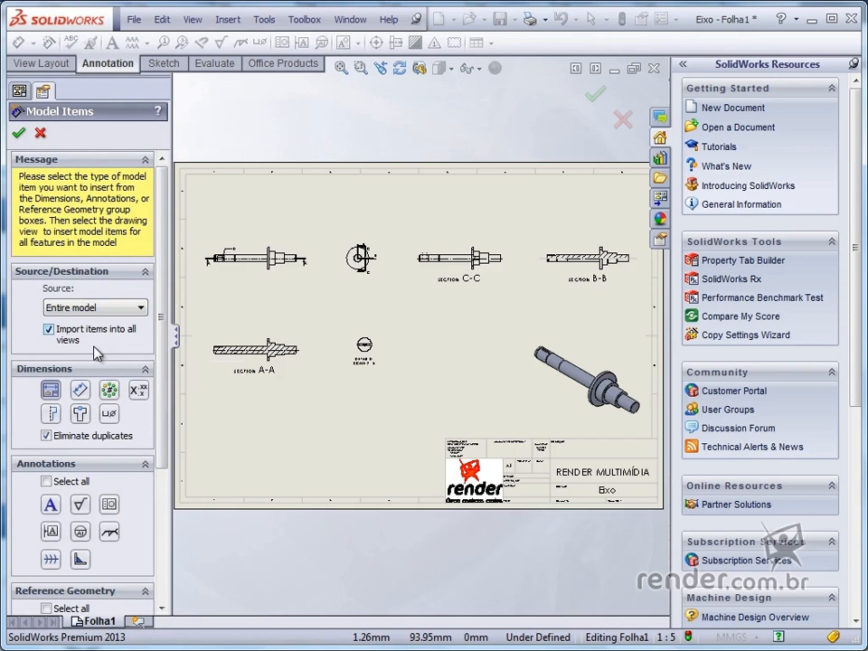
click(79, 394)
click(110, 392)
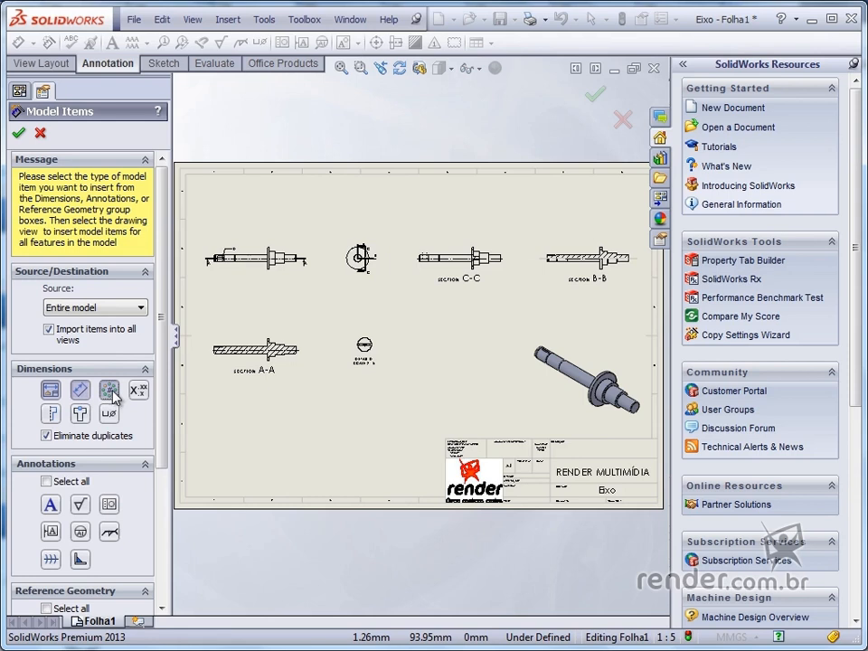
click(52, 415)
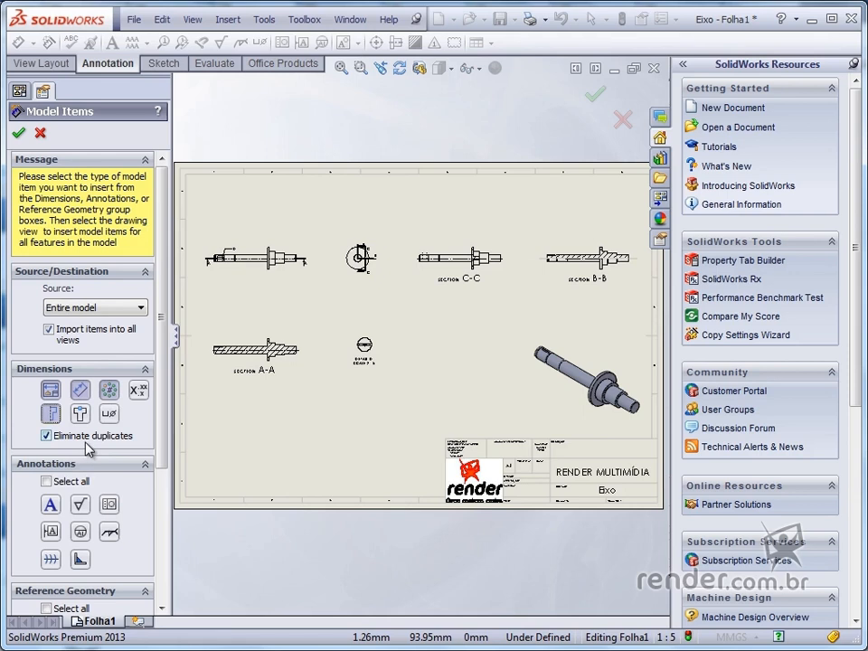
drag(162, 442, 176, 573)
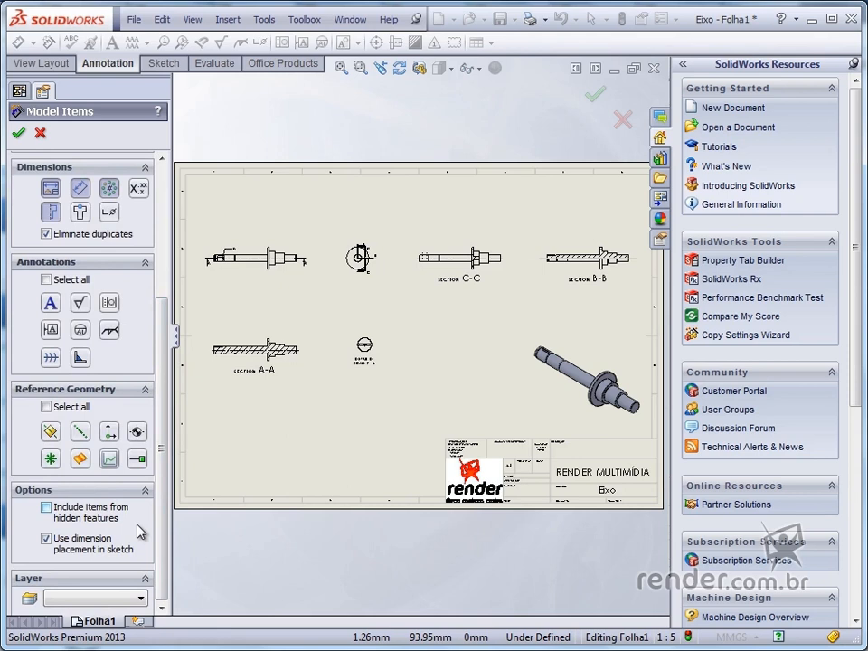
click(19, 134)
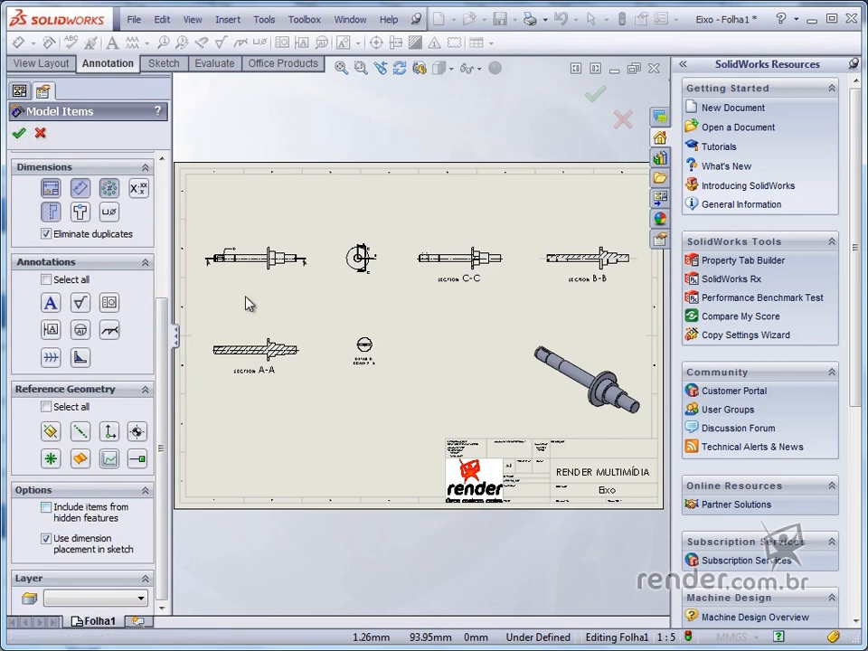
Examine the imported dimensions in Section A-A and Detail D, and check the other drawing views.
scroll(242, 329, down, 4)
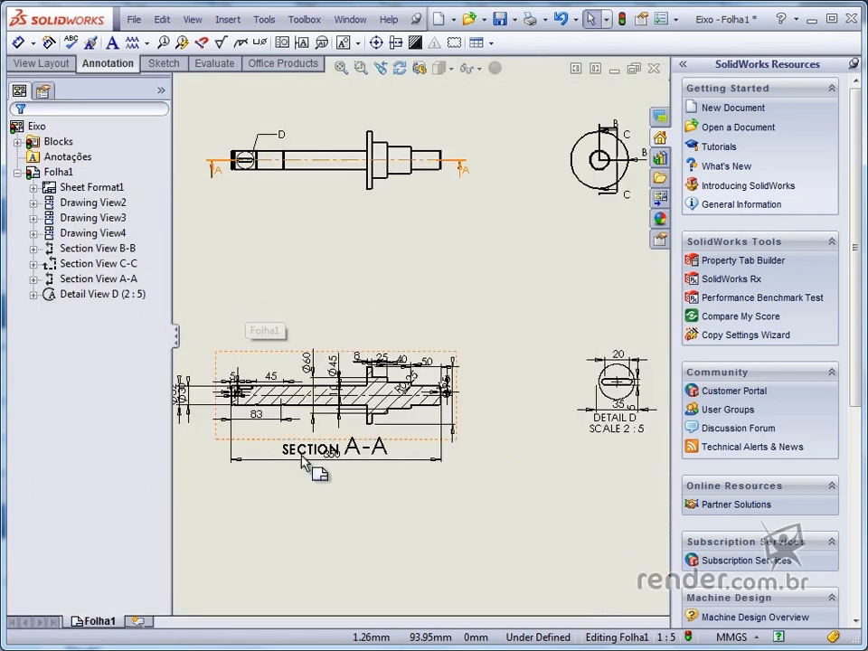
scroll(488, 478, up, 5)
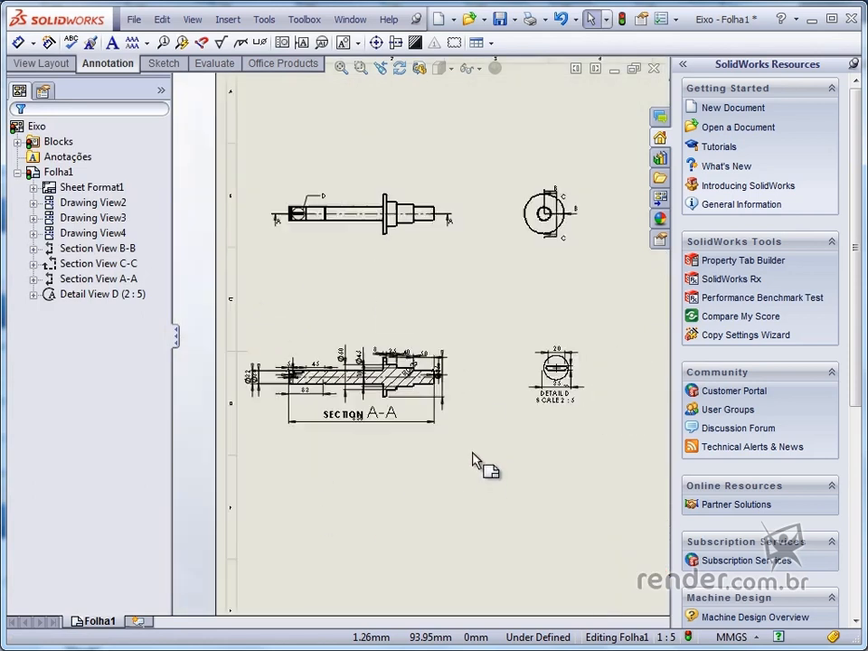
scroll(544, 295, down, 2)
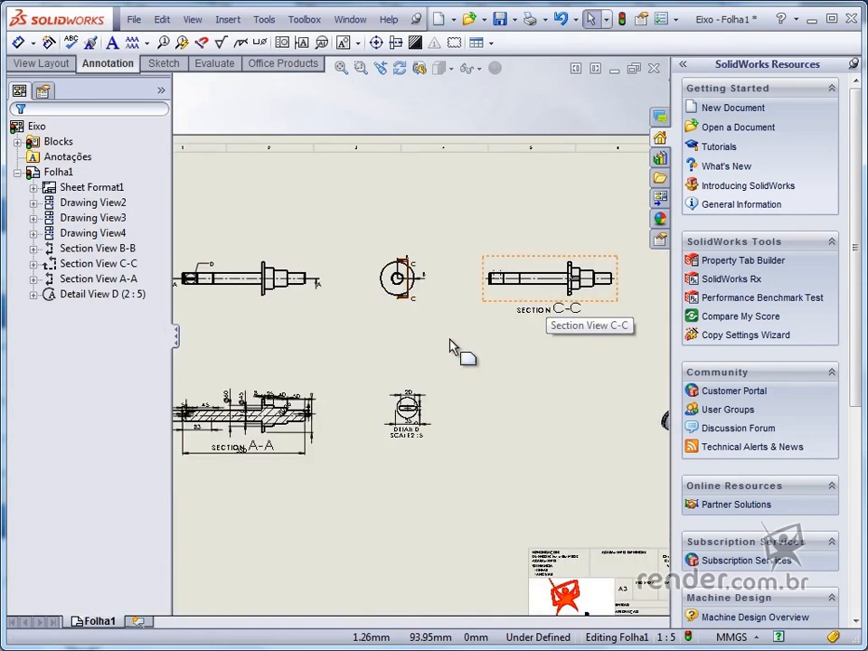
scroll(395, 411, down, 5)
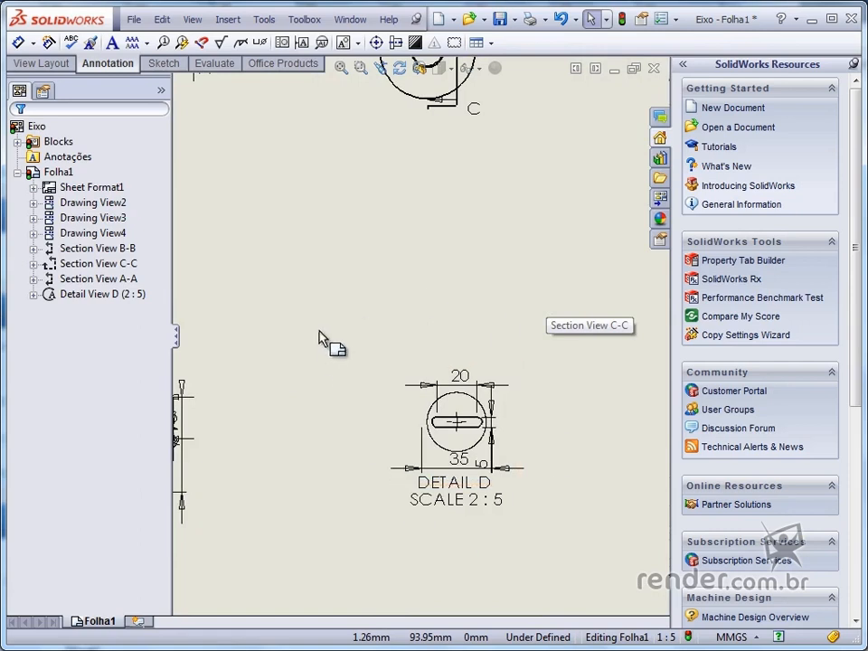
scroll(336, 354, up, 5)
scroll(281, 358, up, 2)
scroll(271, 362, down, 7)
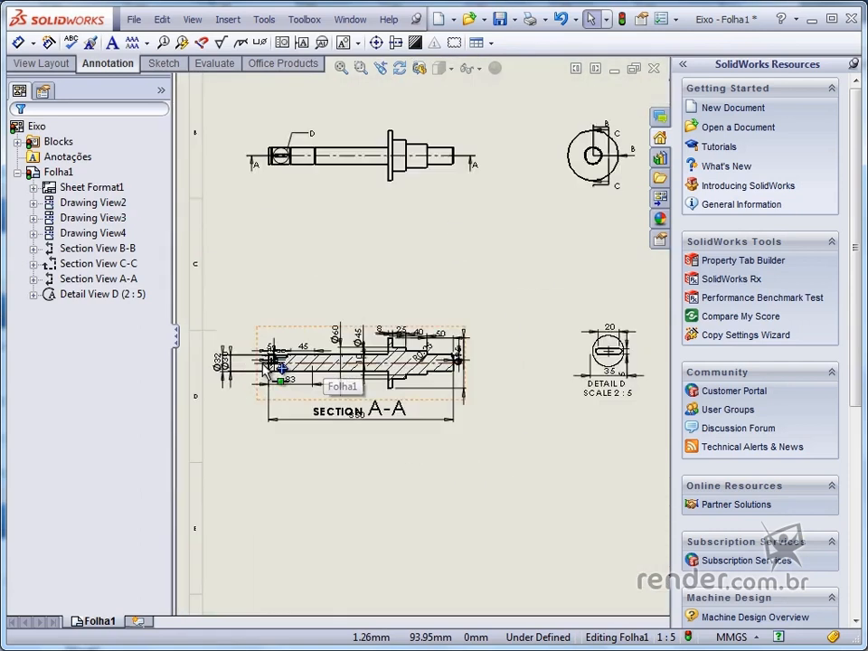
scroll(208, 366, down, 1)
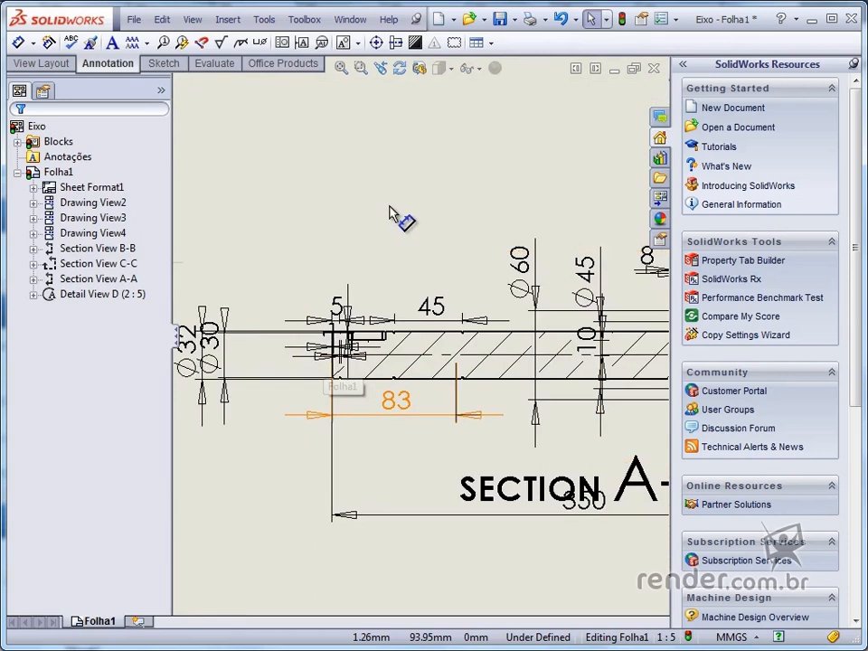
Delete the Ø30 dimension and the group of dimensions from the keyway end to Ø60 in Section A-A.
scroll(371, 190, up, 1)
scroll(371, 190, up, 3)
scroll(372, 191, down, 3)
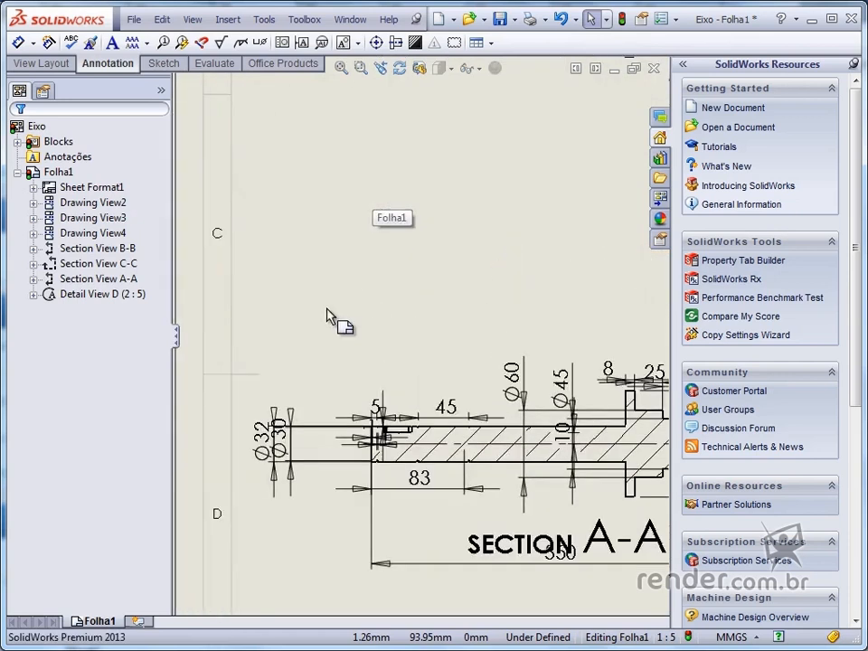
click(288, 490)
key(Delete)
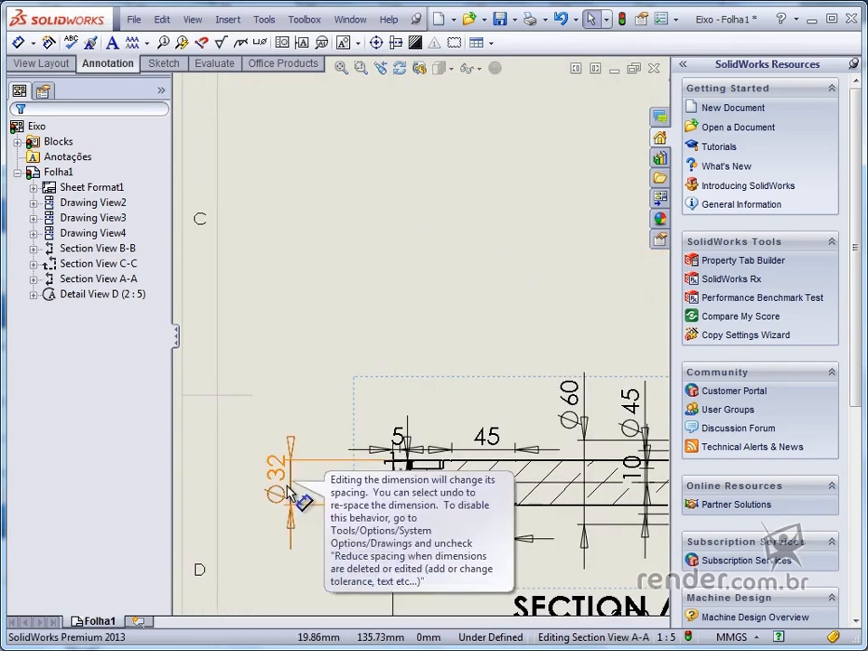
click(266, 345)
drag(256, 328, 659, 578)
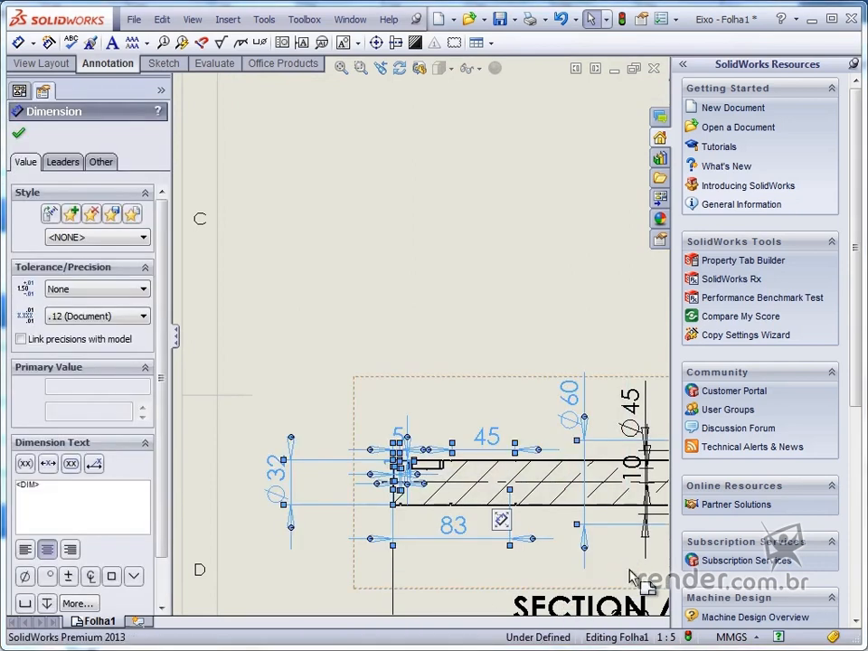
key(Delete)
click(411, 437)
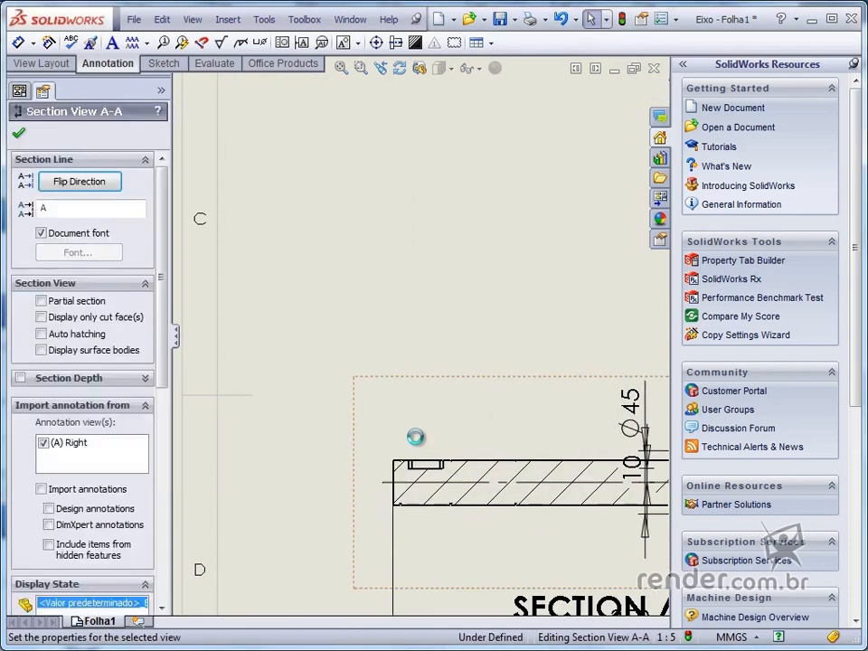
Delete the remaining imported dimensions around the flange and stepped end of Section A-A, including the 350 overall length.
scroll(425, 443, up, 4)
scroll(657, 353, down, 5)
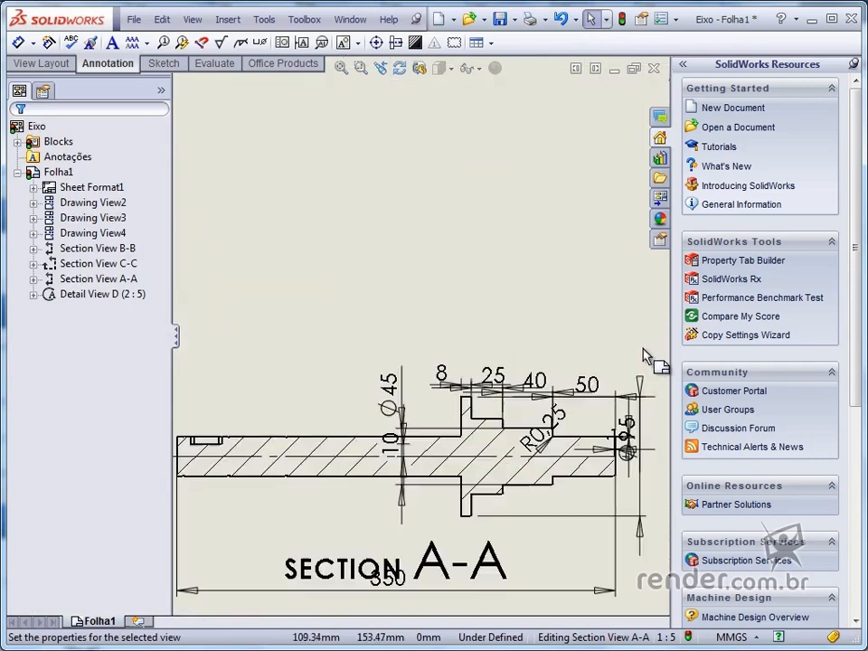
mouse_move(284, 302)
mouse_down()
mouse_move(562, 484)
mouse_move(649, 519)
mouse_up()
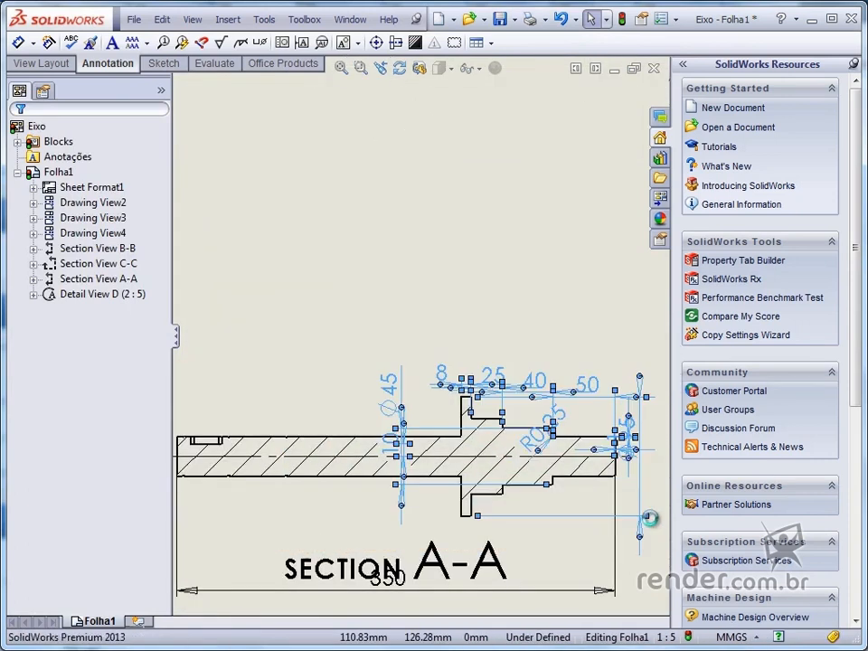
key(Delete)
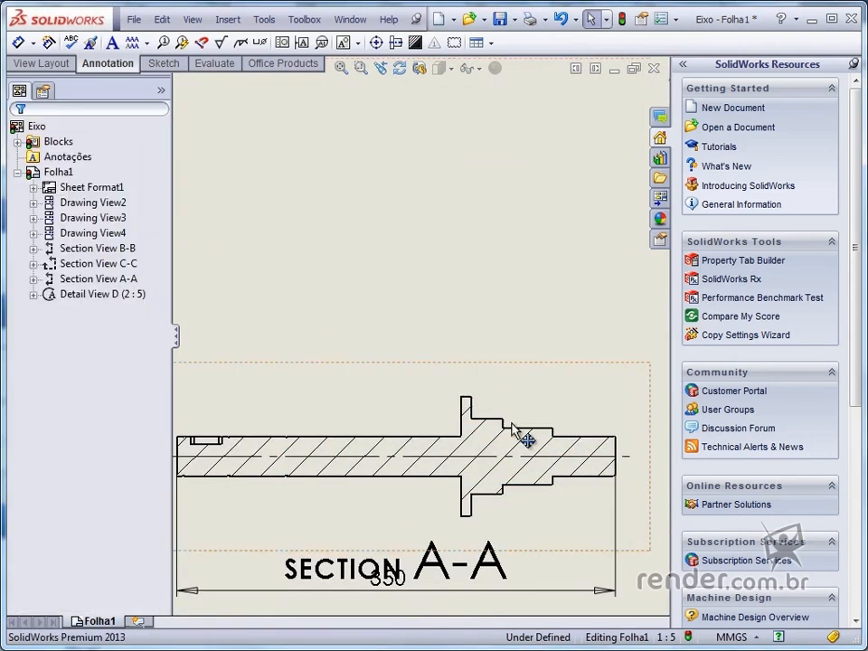
click(381, 589)
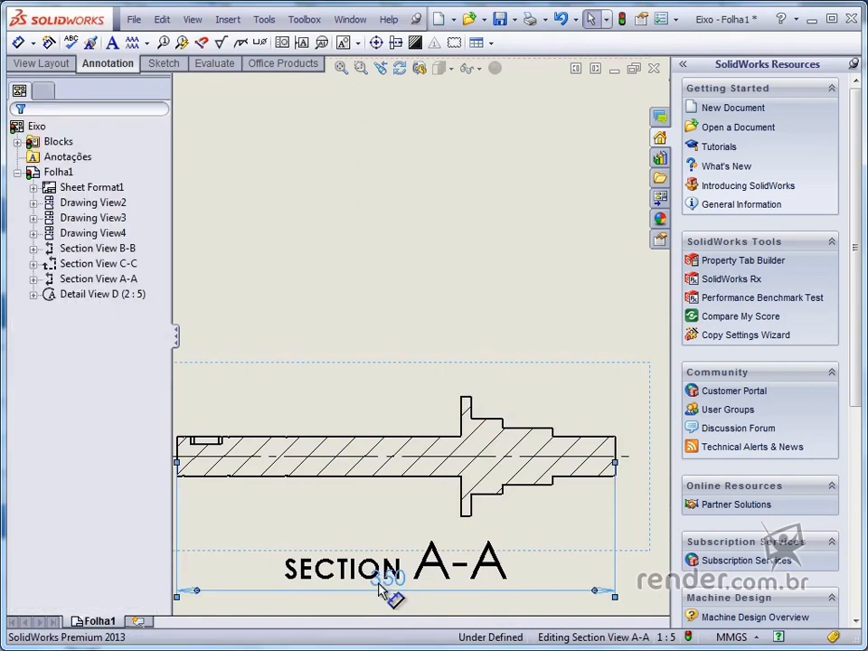
key(Delete)
click(385, 303)
Delete the imported dimensions and the center mark from Detail View D.
key(f)
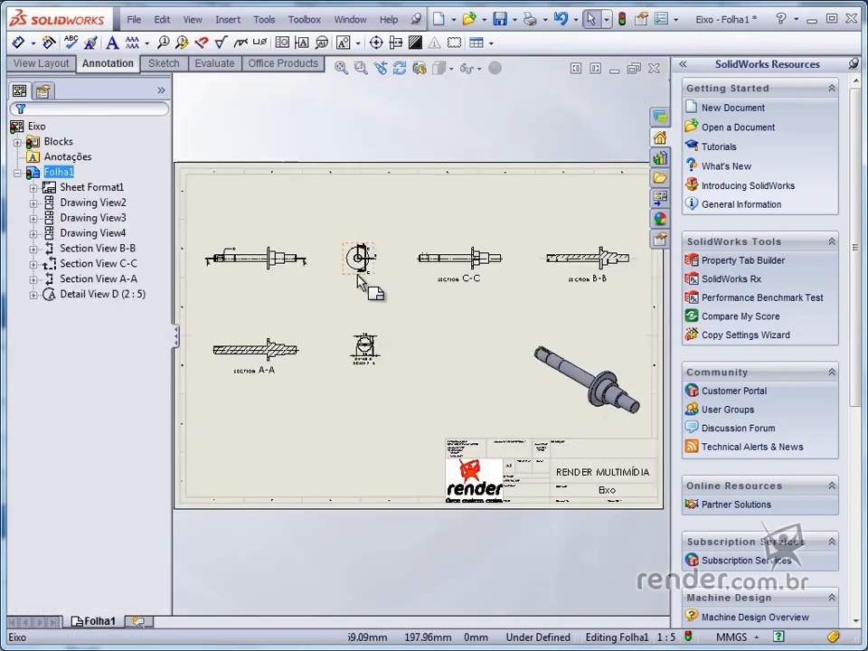
scroll(392, 331, up, 3)
scroll(392, 332, up, 5)
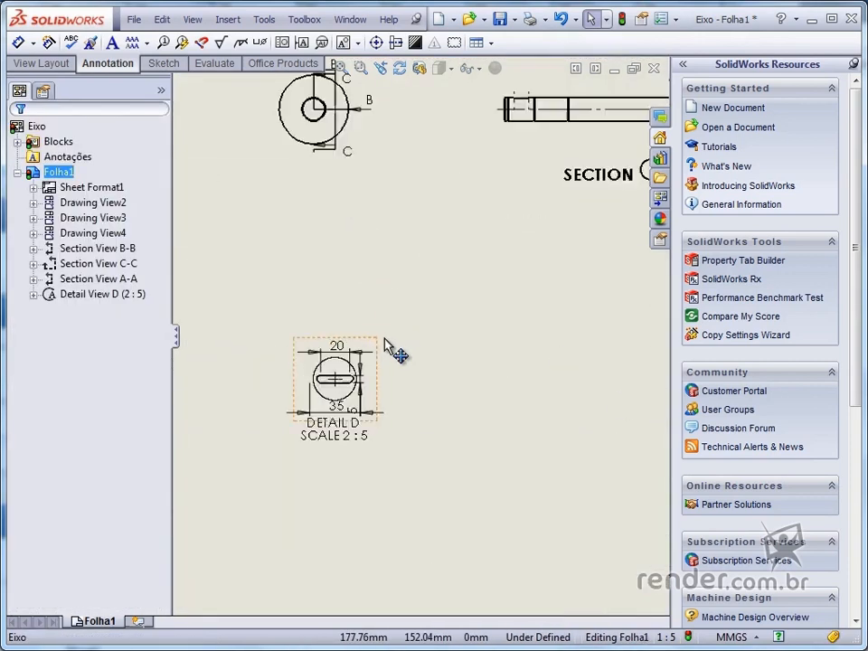
drag(232, 288, 397, 443)
key(Delete)
click(418, 400)
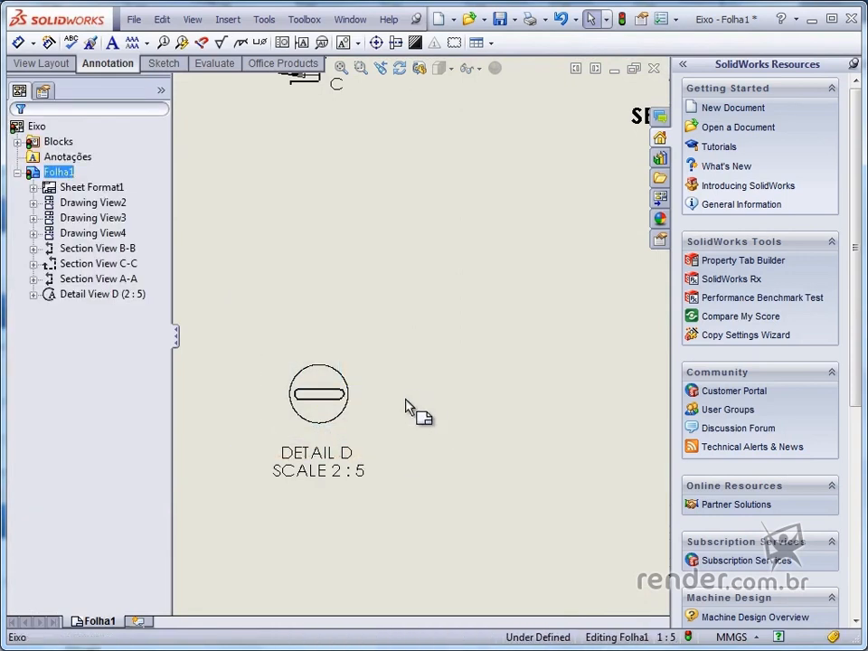
Add a center mark to the slot in Detail View D.
click(376, 43)
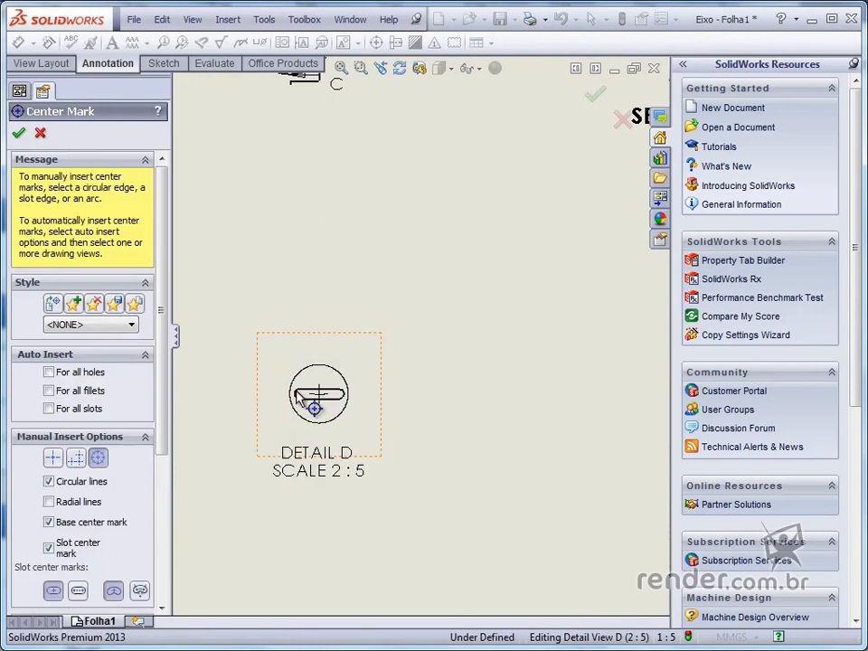
click(312, 398)
click(18, 133)
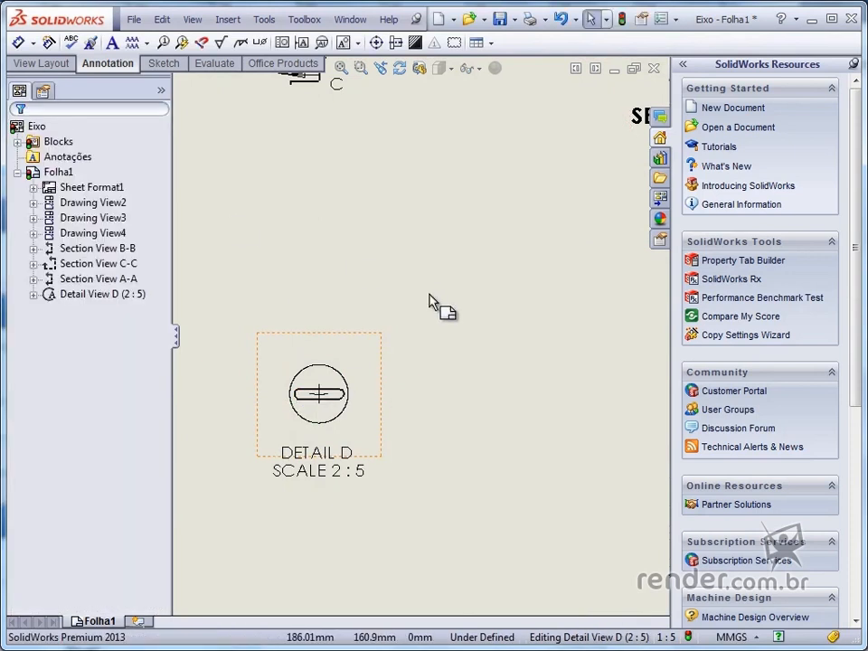
Add a smart dimension between the shaft's two end edges in the upper side view, placing it below with rapid dimensioning.
scroll(430, 298, up, 4)
scroll(432, 300, up, 4)
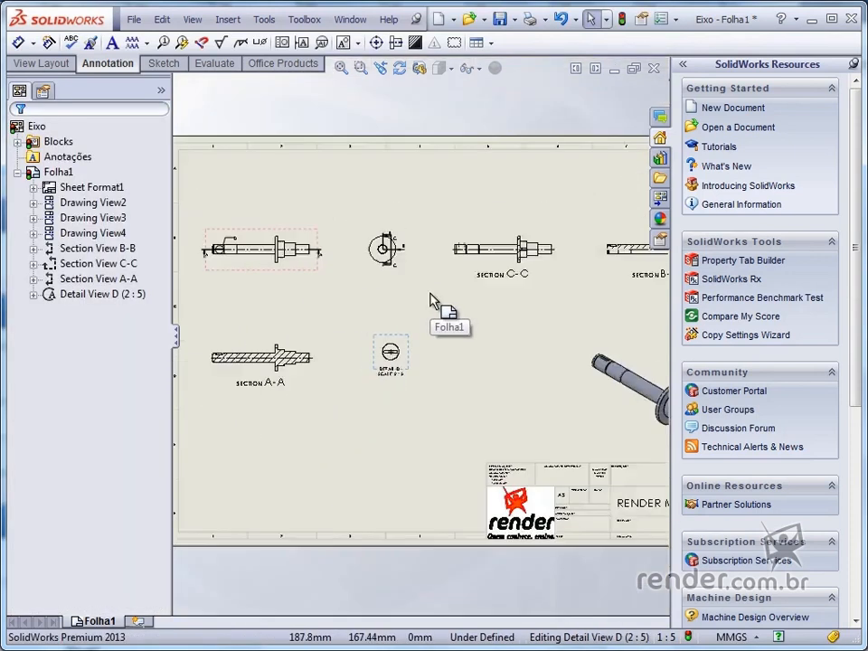
click(458, 386)
key(f)
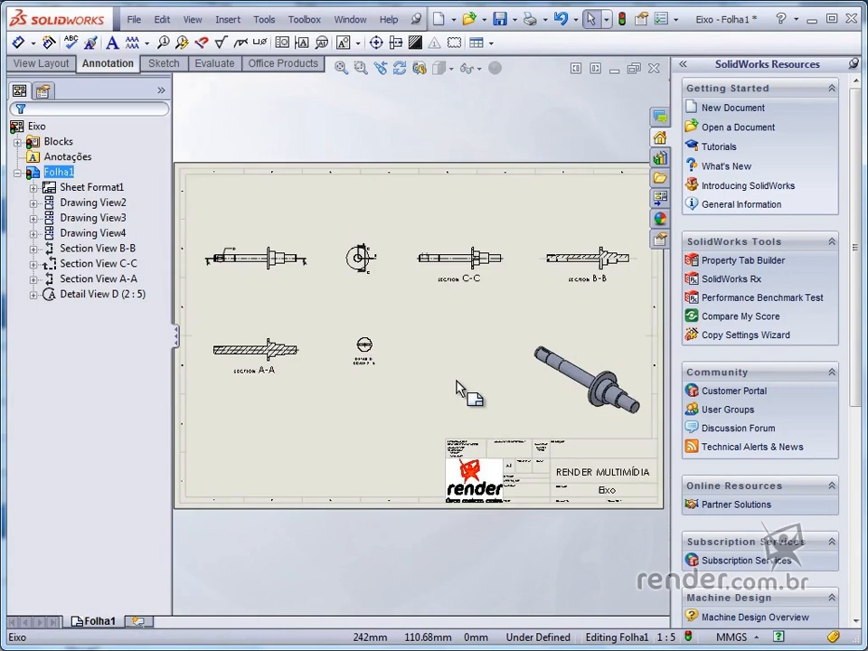
click(18, 44)
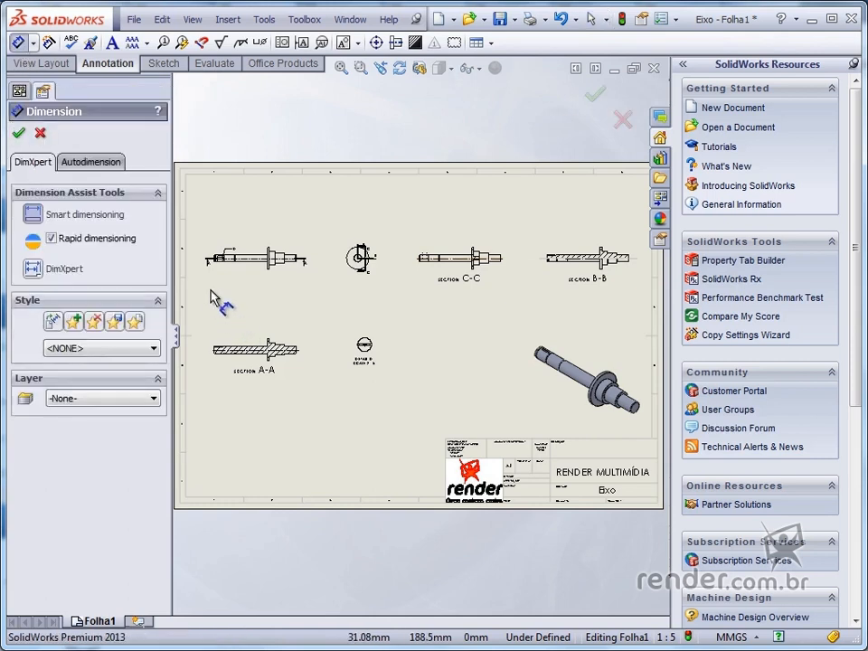
scroll(214, 296, up, 5)
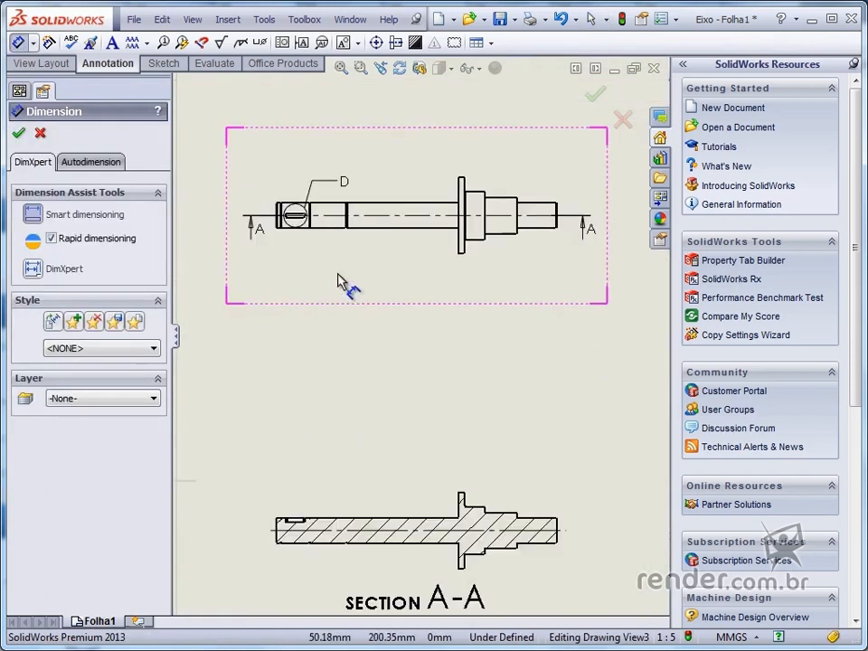
scroll(339, 285, up, 3)
scroll(529, 286, down, 1)
scroll(582, 310, up, 2)
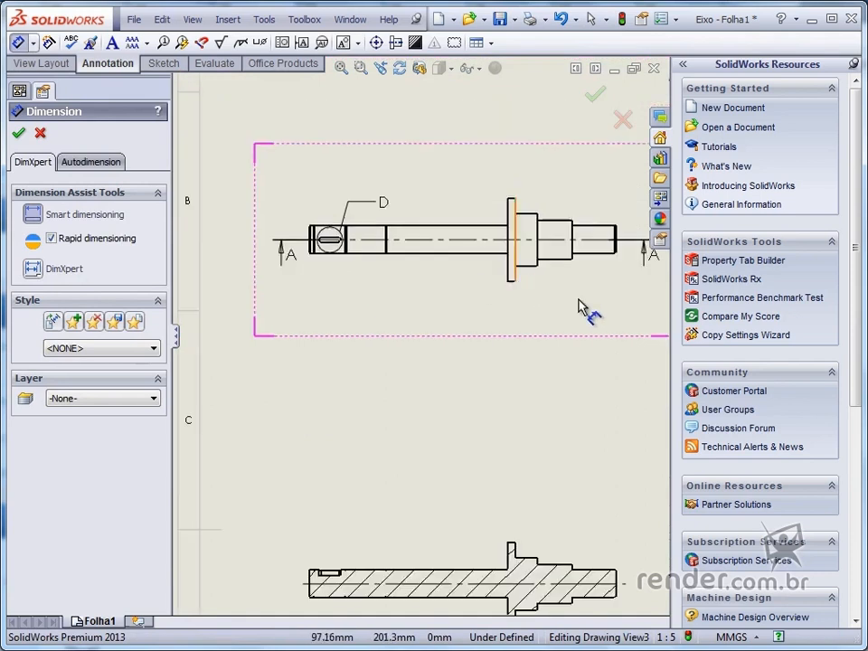
scroll(569, 308, up, 1)
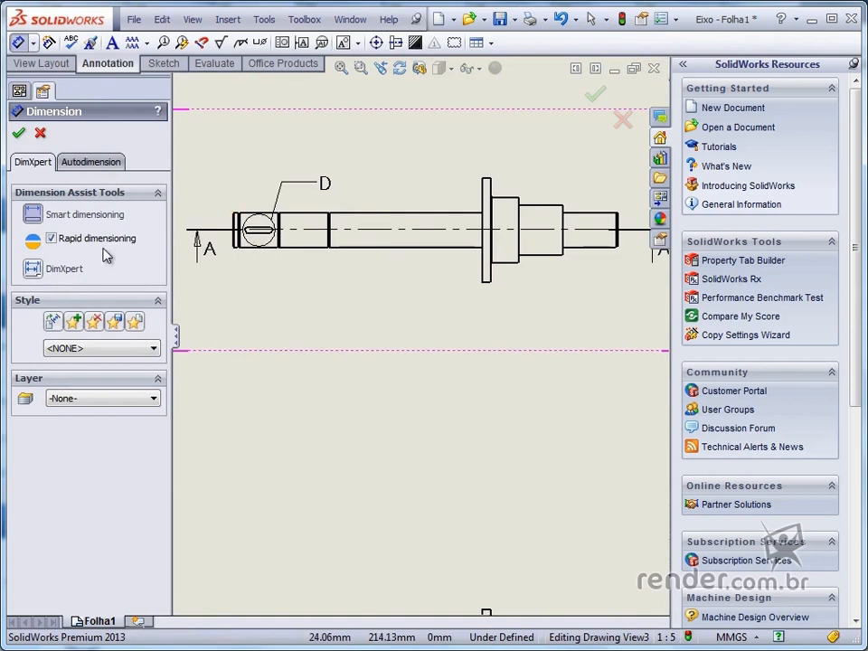
click(236, 246)
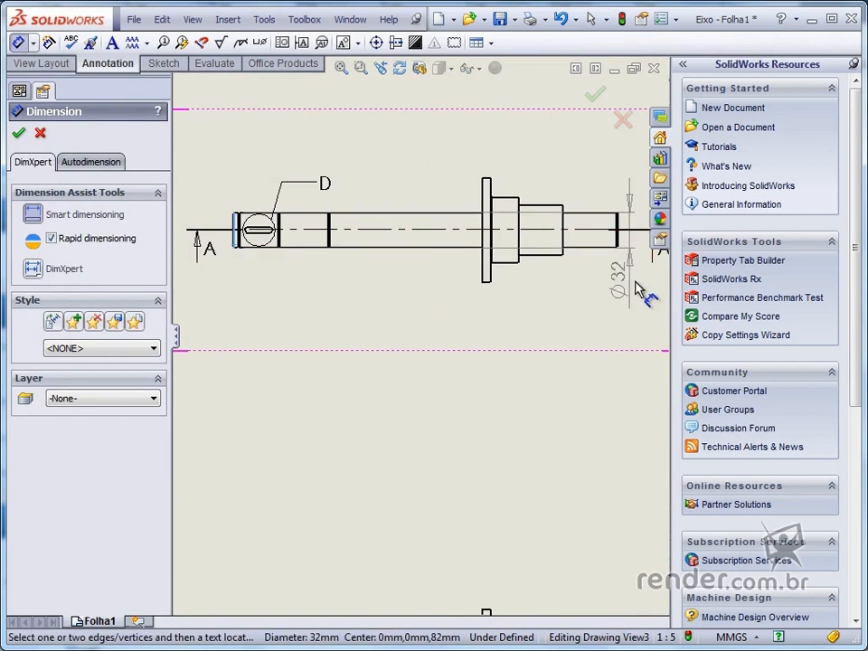
click(619, 246)
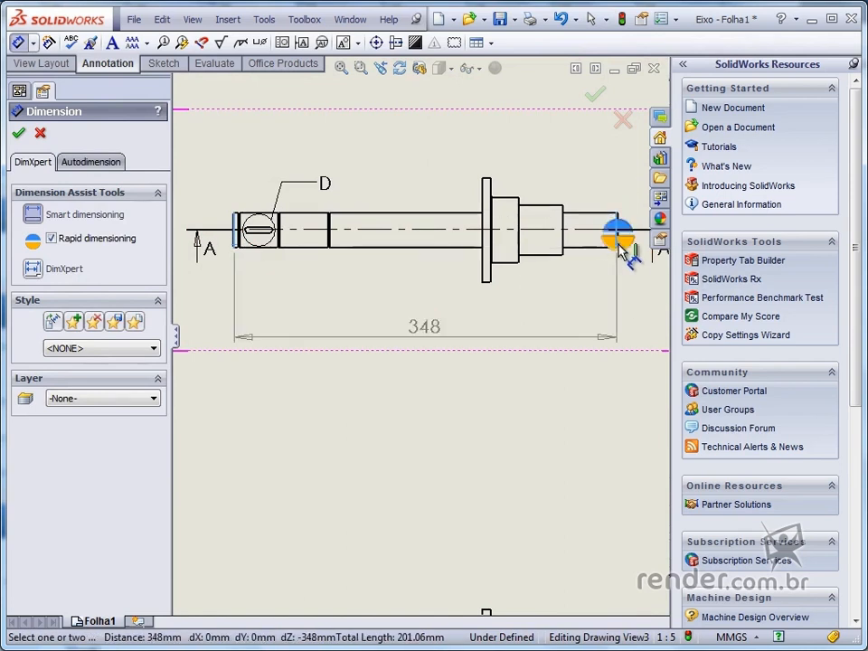
click(621, 251)
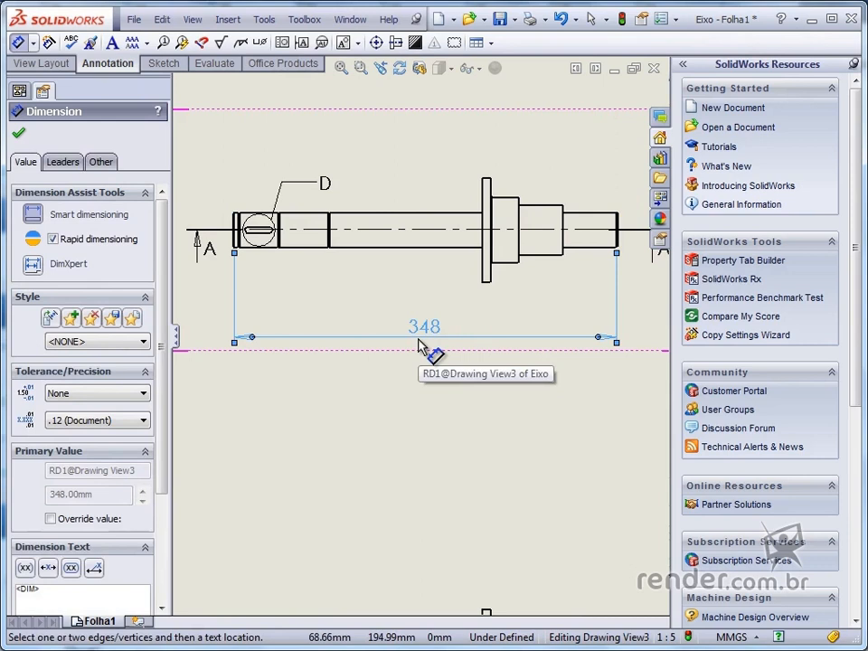
Dimension the diameters of the flange and the three stepped sections beside it in the side view, placing the values above the shaft.
click(485, 267)
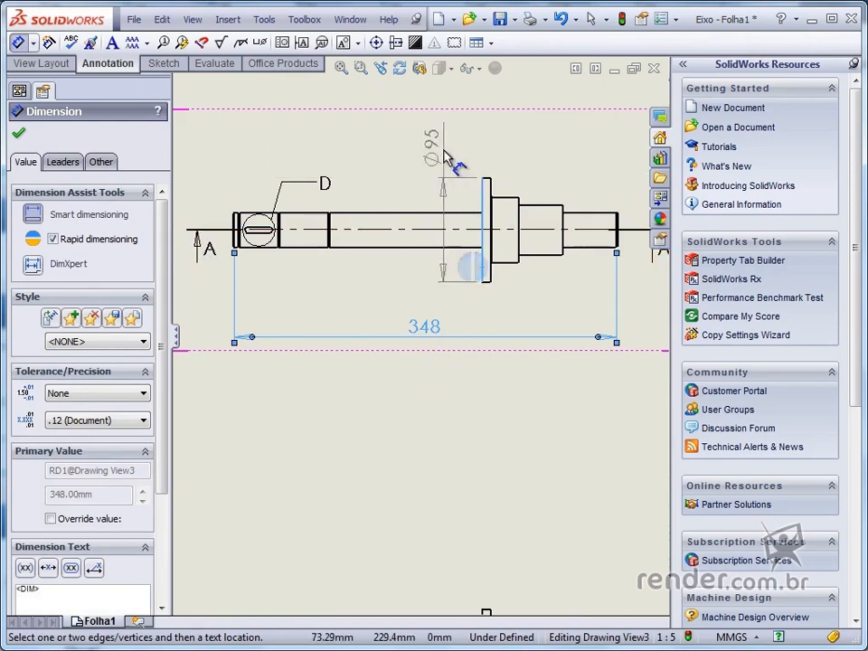
click(444, 149)
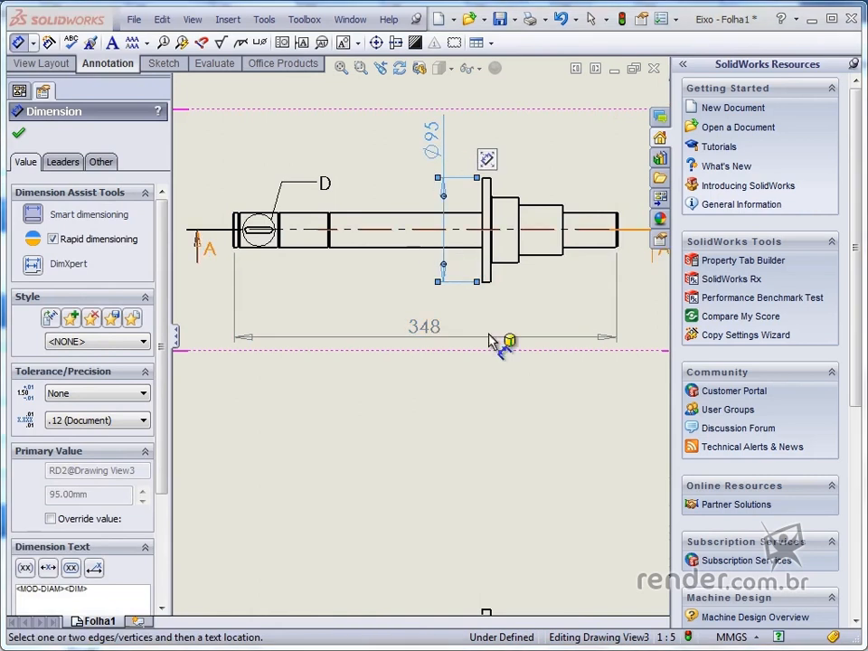
click(516, 253)
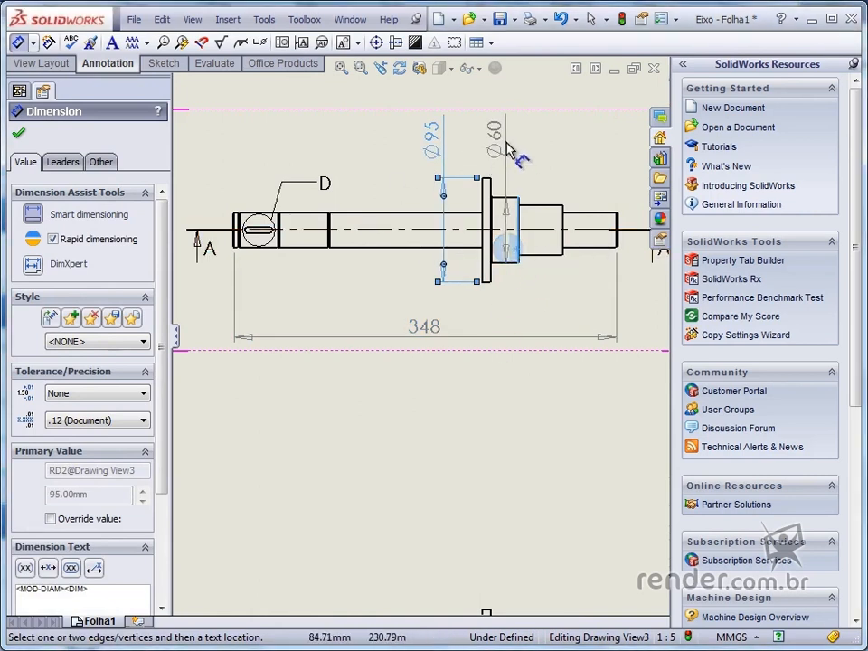
click(509, 151)
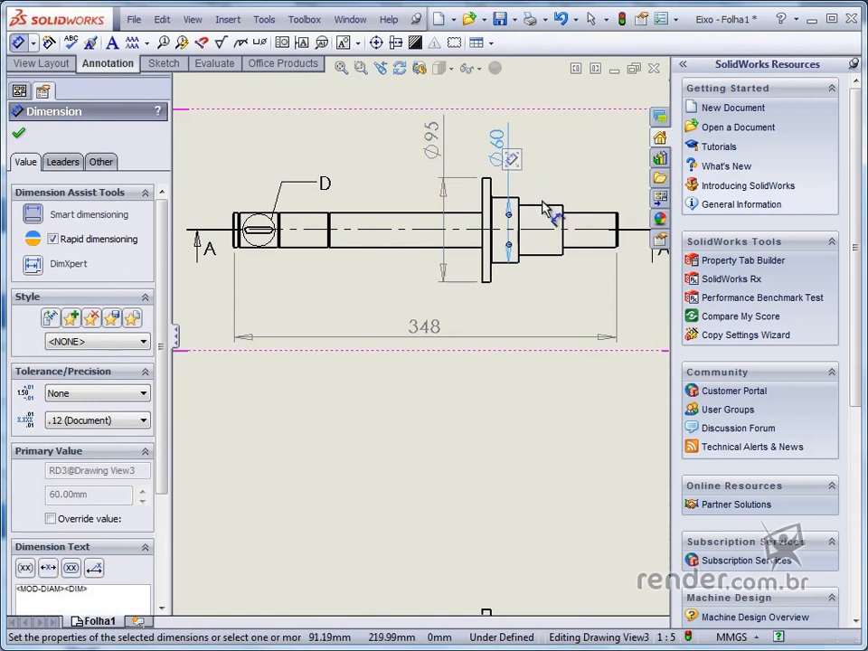
click(566, 224)
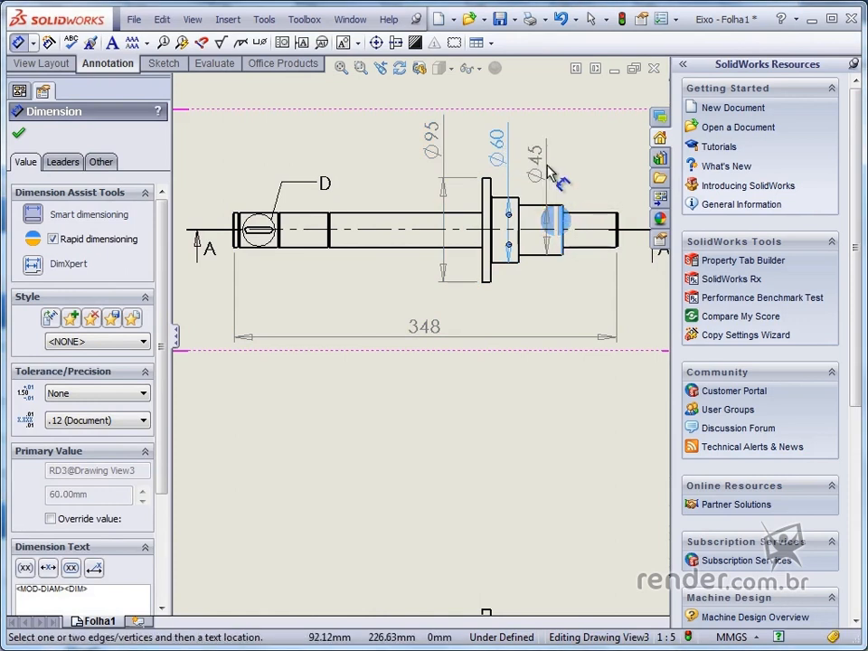
click(549, 169)
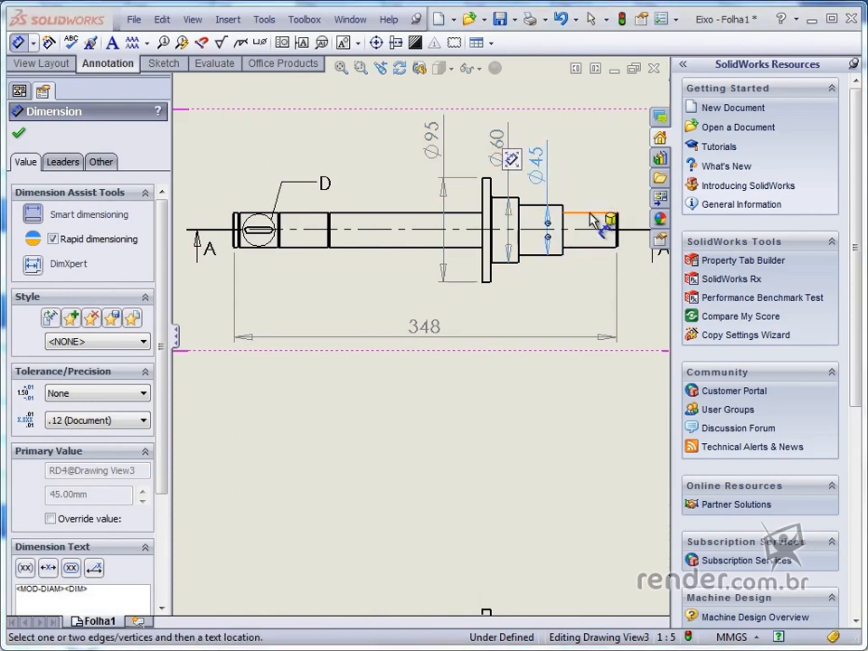
click(617, 228)
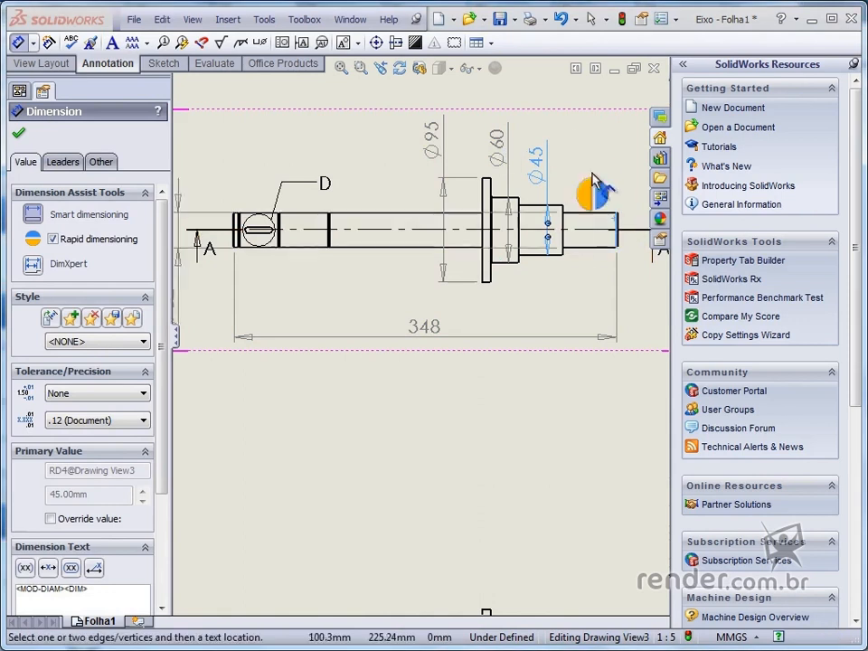
click(592, 174)
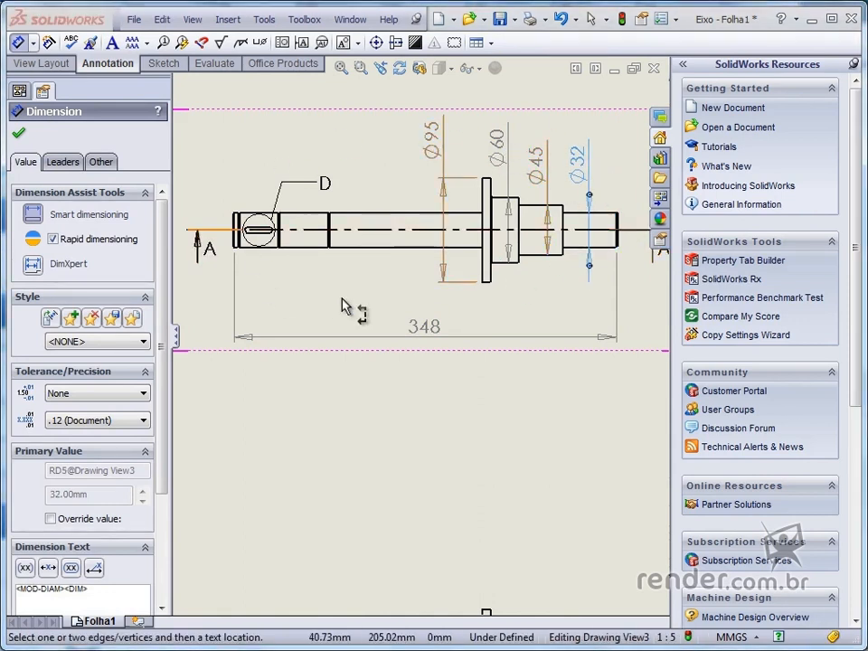
Dimension the length from the shaft's plain end to the flange face in Section A-A, placing it above the shaft.
scroll(412, 334, up, 6)
scroll(398, 472, down, 5)
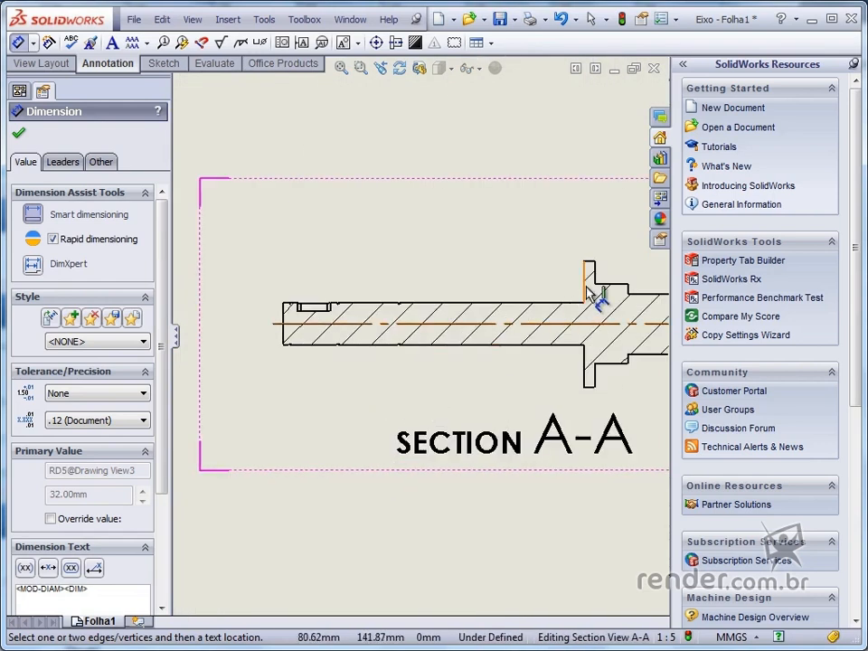
click(586, 291)
click(285, 312)
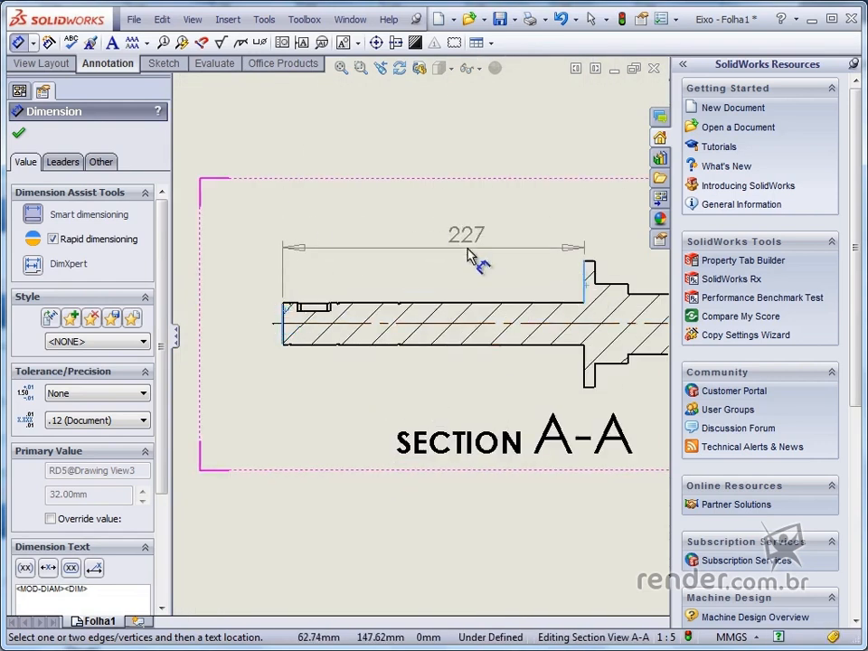
click(424, 259)
key(Escape)
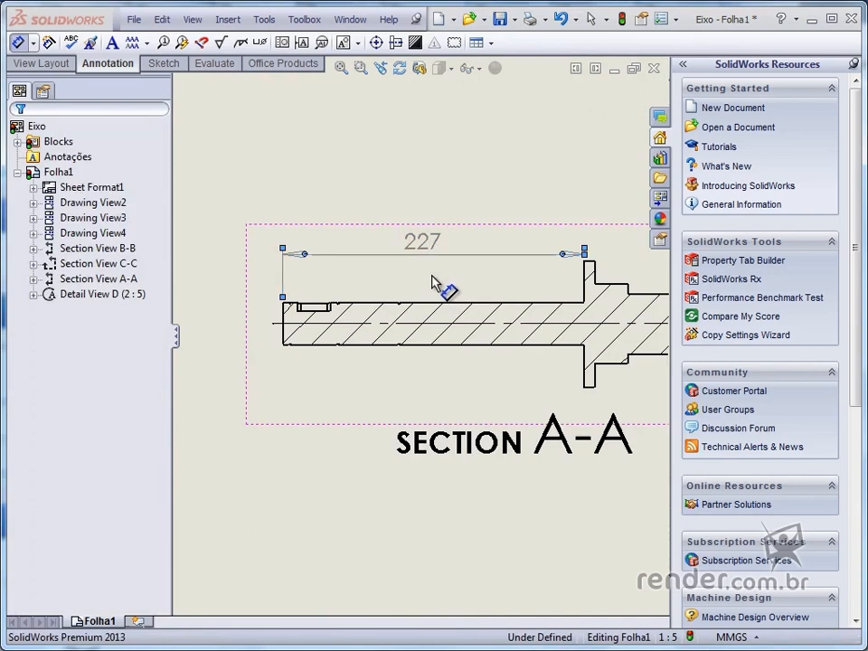
Override the value of the shaft-end-to-flange dimension in Section A-A with 228.
click(423, 245)
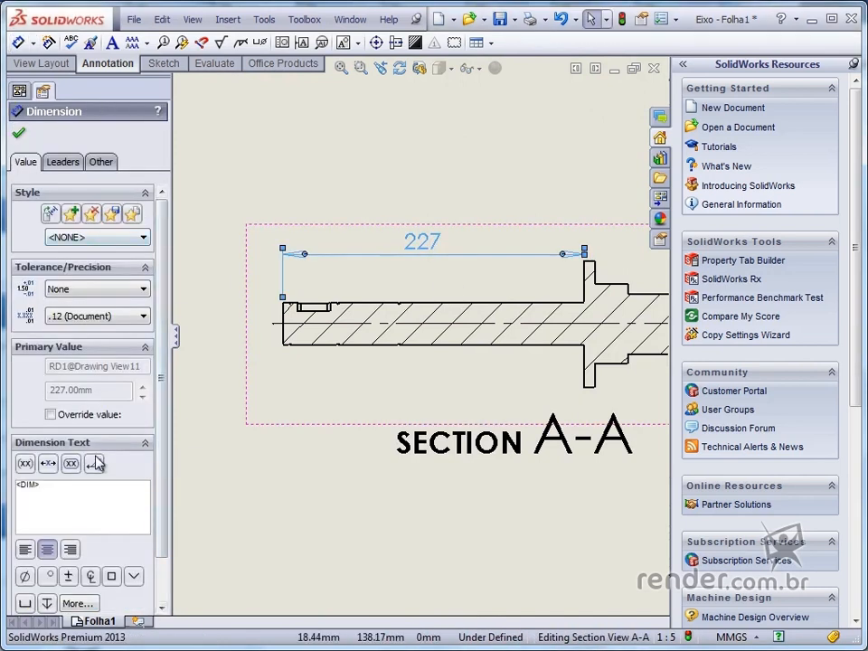
click(51, 415)
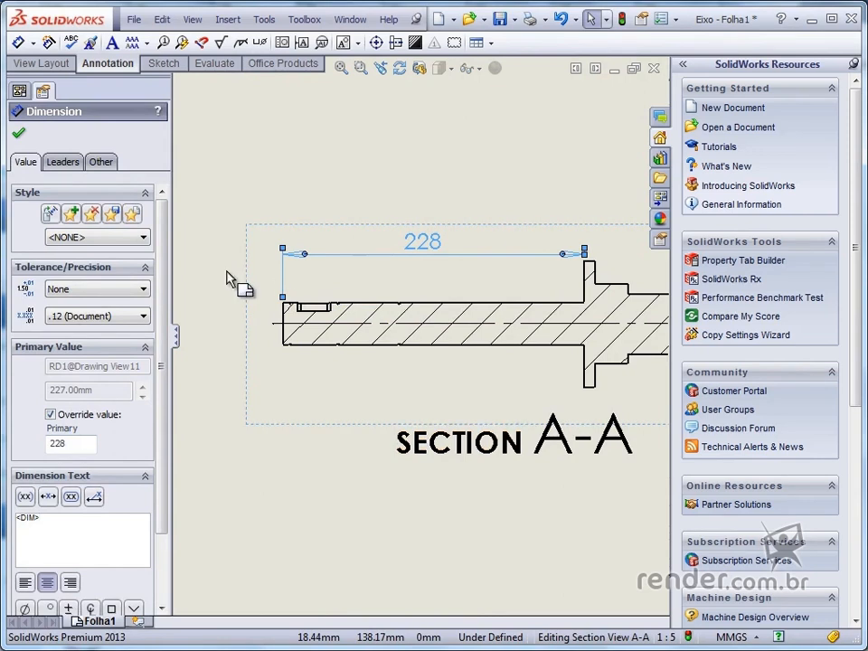
click(19, 135)
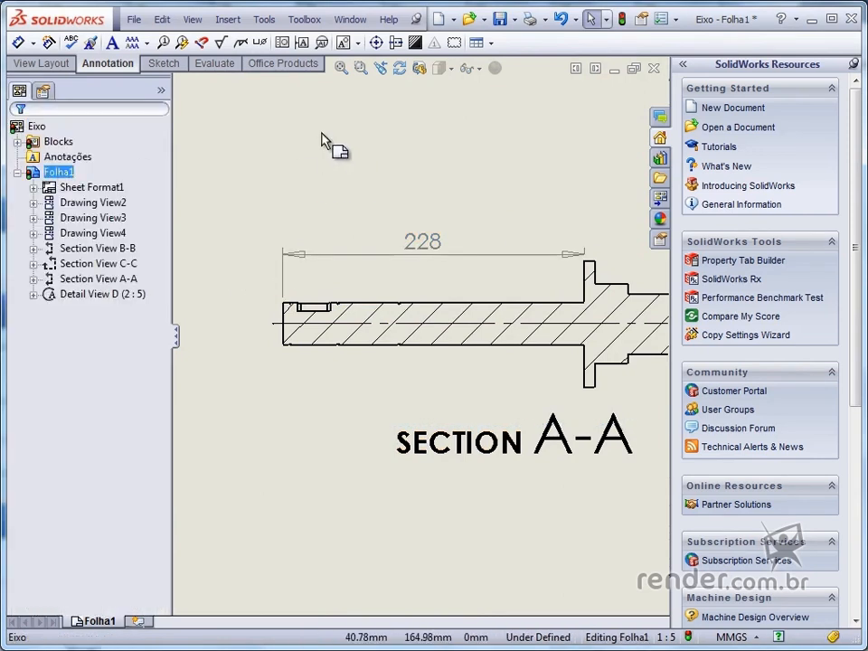
Add another smart dimension from the shaft's plain end to the flange face in Section A-A, placing it below the shaft.
click(17, 42)
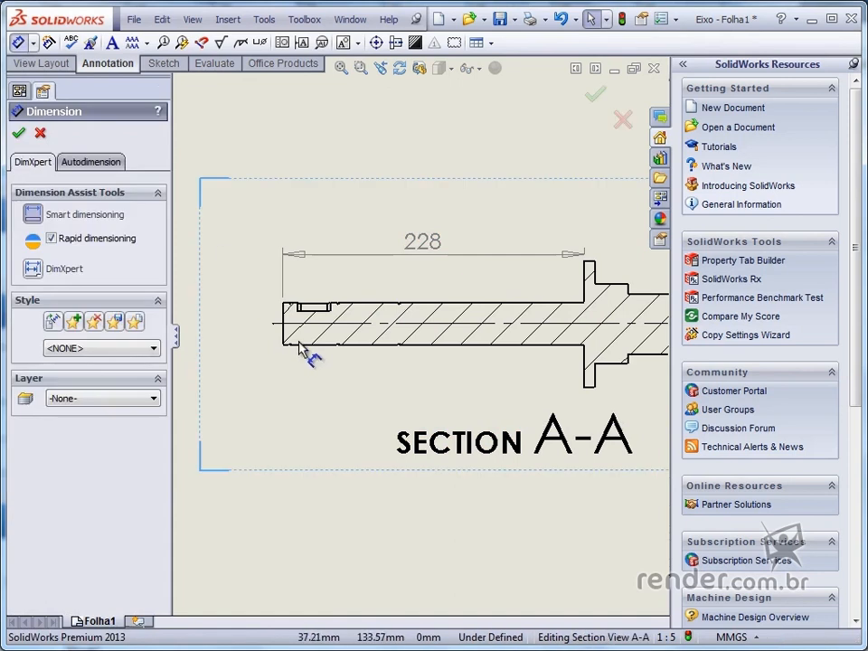
click(284, 337)
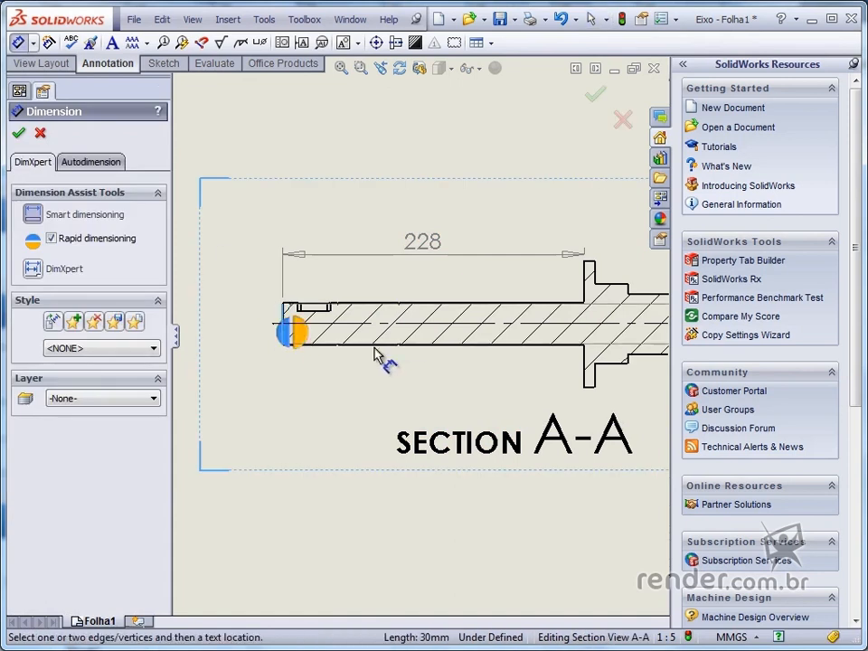
click(585, 288)
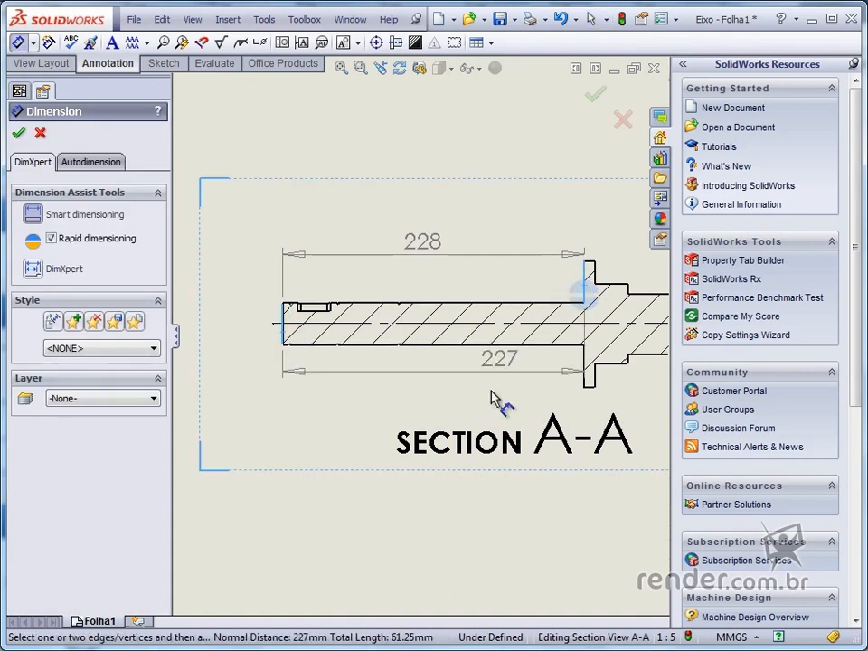
click(431, 404)
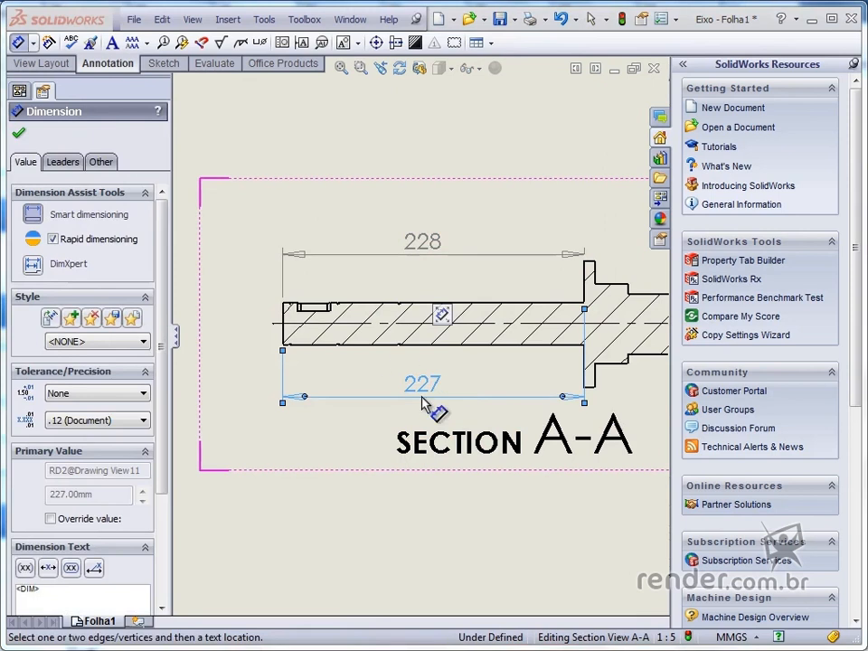
Delete the overridden 228 dimension from Section A-A and move the lower length dimension above the shaft in its place.
click(420, 243)
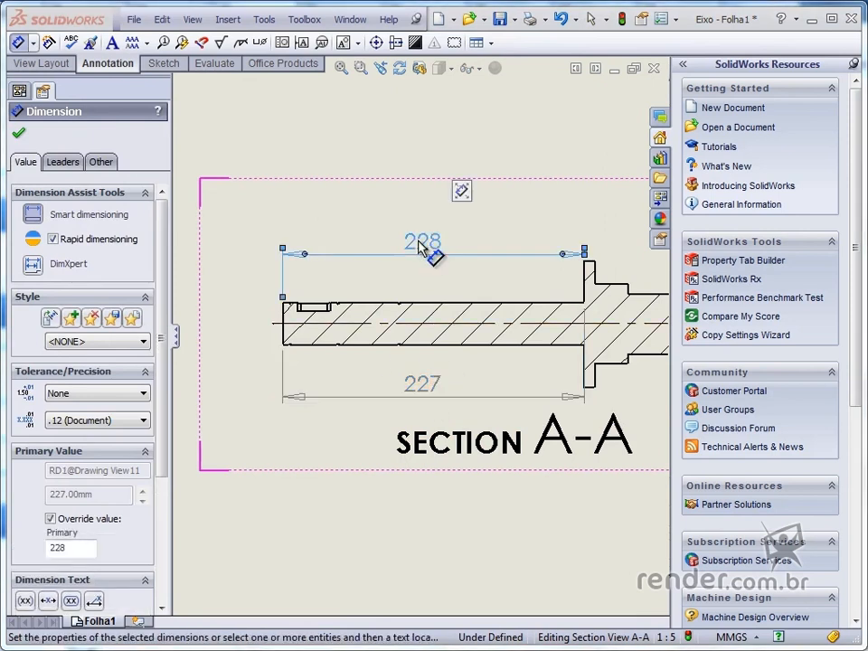
key(Delete)
drag(432, 391, 440, 262)
Dimension the slot in Detail View D, placing its width beside the detail circle and its straight edge length above it.
scroll(362, 210, up, 3)
scroll(362, 209, up, 3)
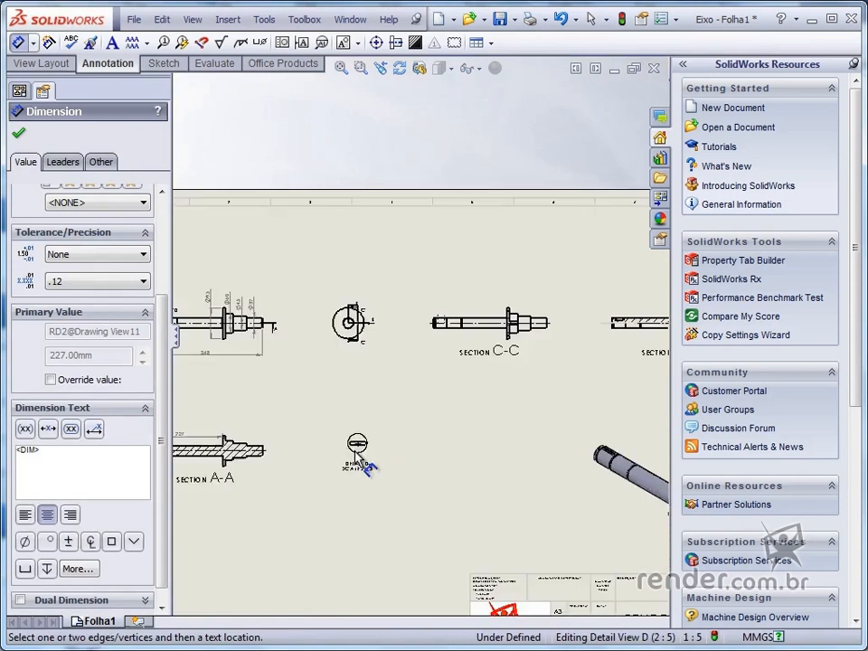
scroll(357, 438, down, 8)
click(426, 326)
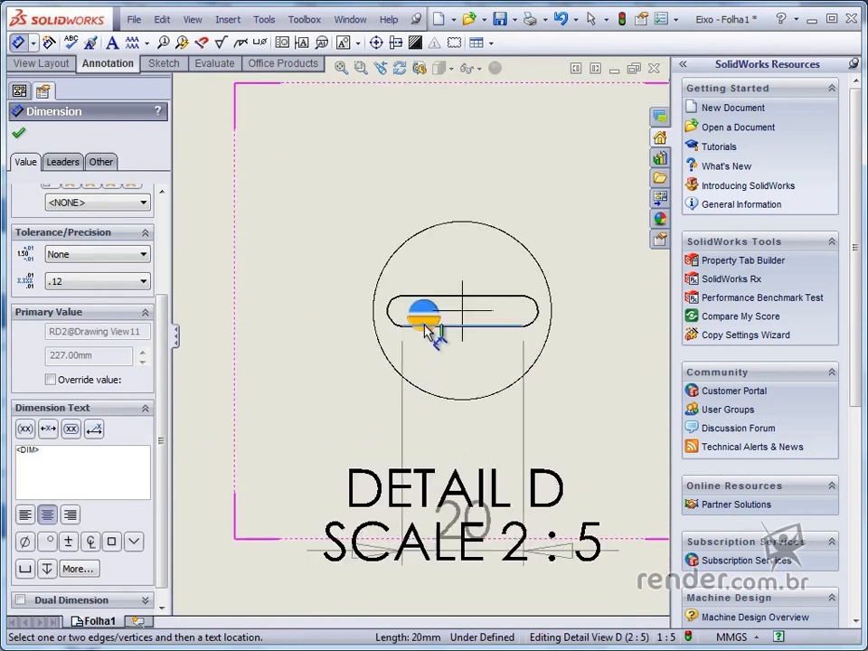
click(432, 297)
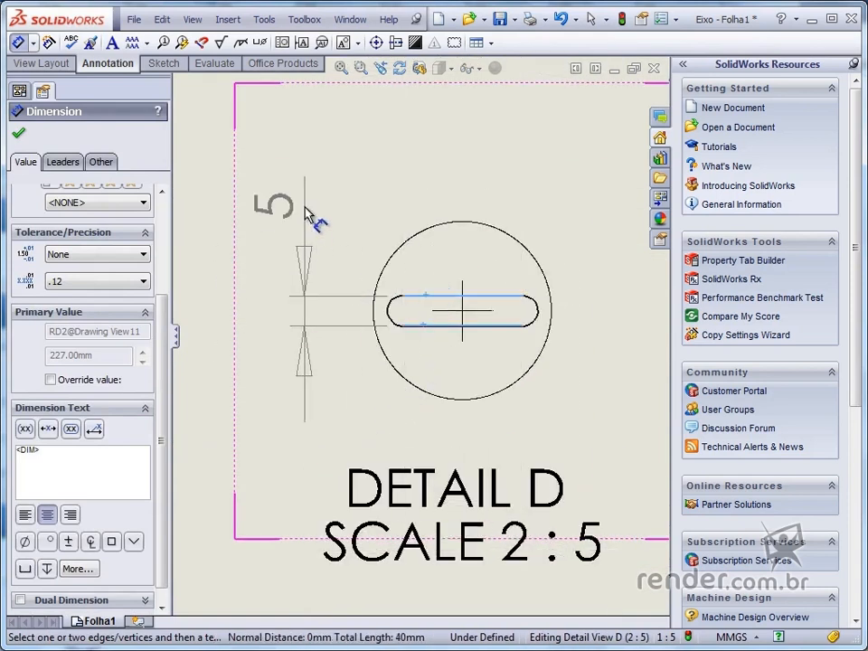
click(310, 219)
click(424, 296)
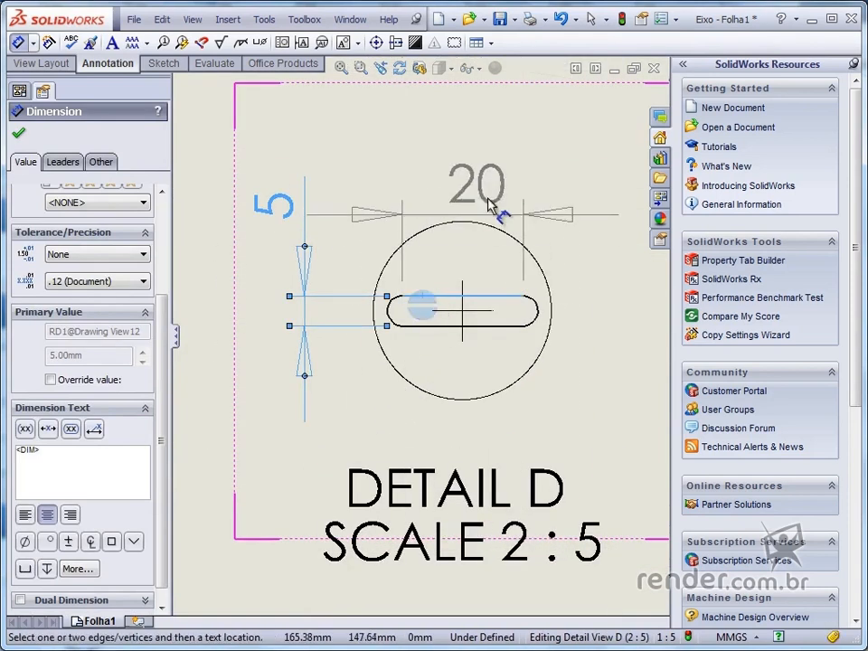
click(458, 170)
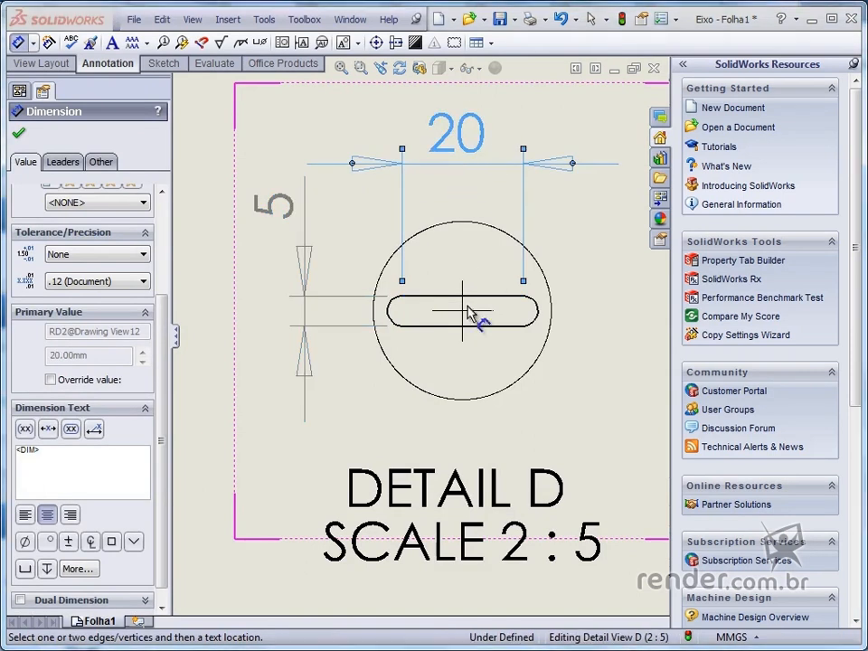
Dimension the horizontal length of the upper chamfer at the shaft's plain end in Section A-A, placing the value outside the shaft.
scroll(480, 341, up, 6)
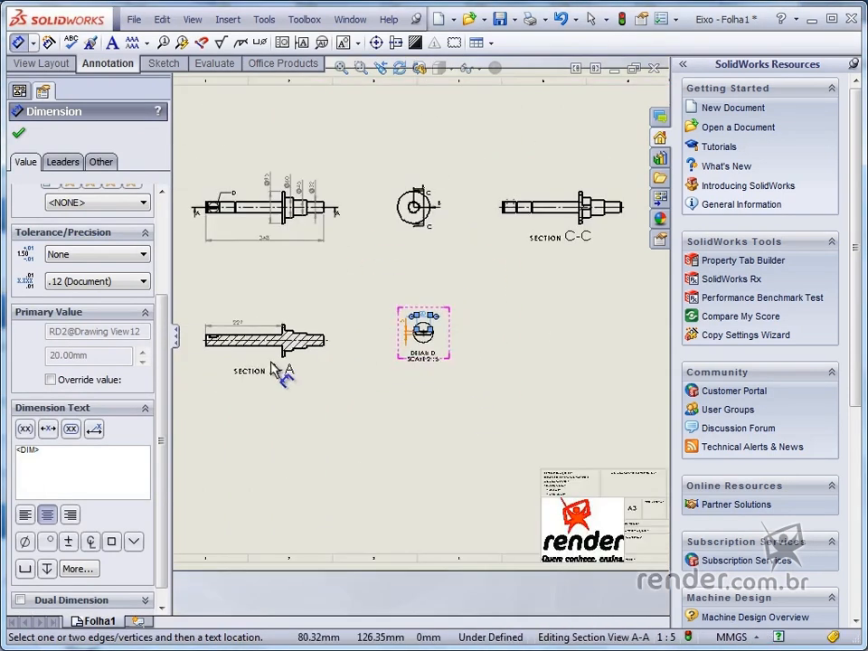
scroll(285, 325, down, 8)
scroll(210, 289, down, 1)
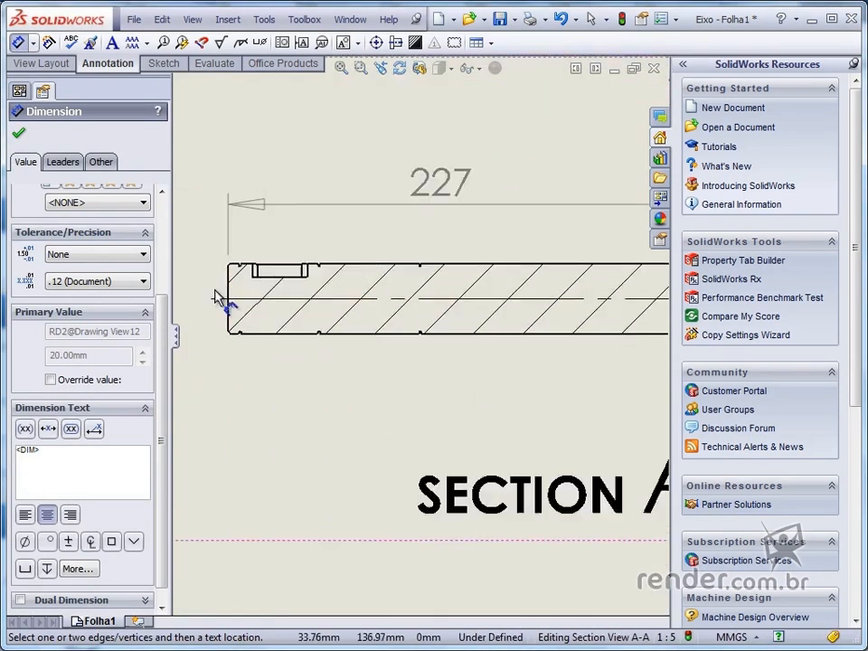
scroll(221, 316, down, 2)
scroll(276, 249, down, 2)
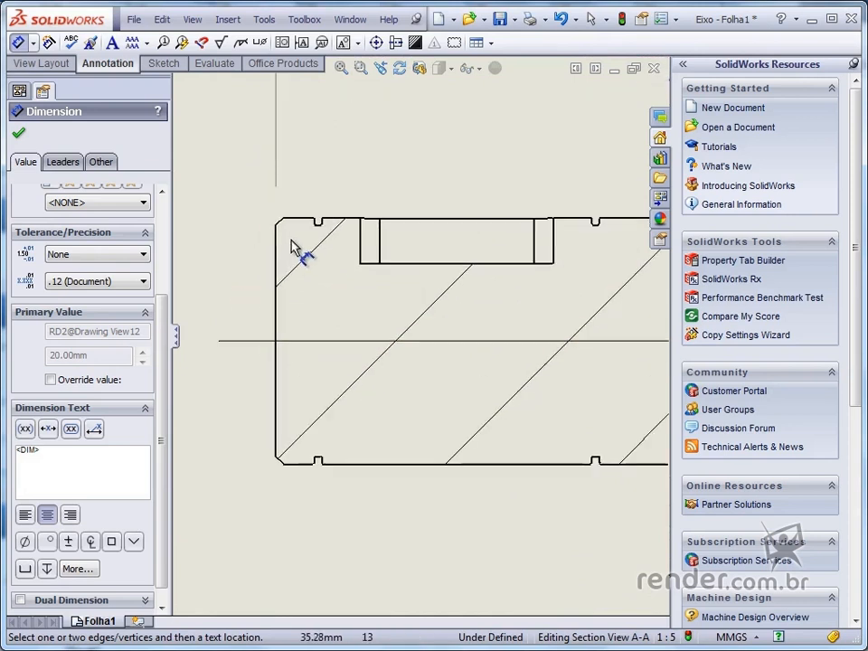
click(276, 246)
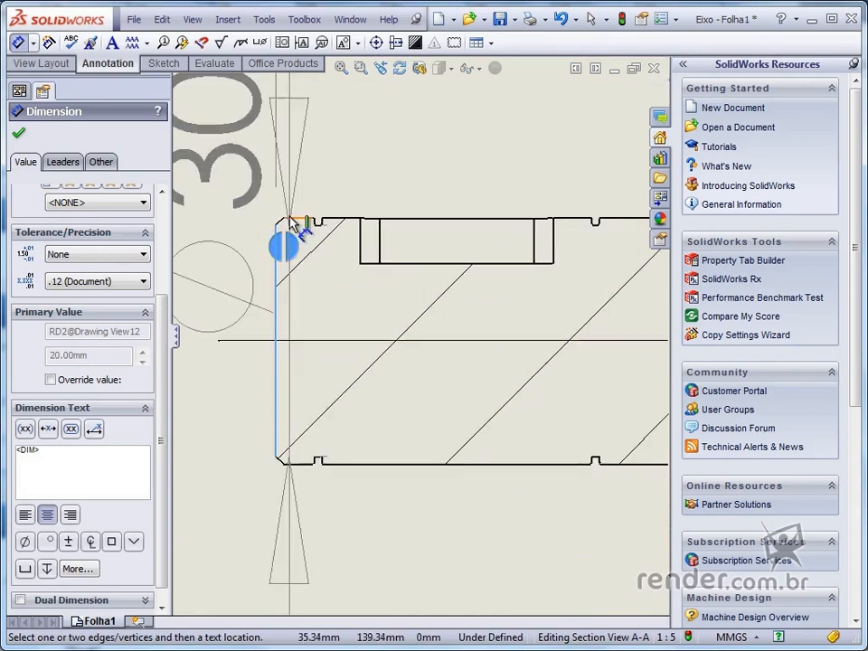
scroll(228, 312, up, 2)
scroll(227, 311, up, 1)
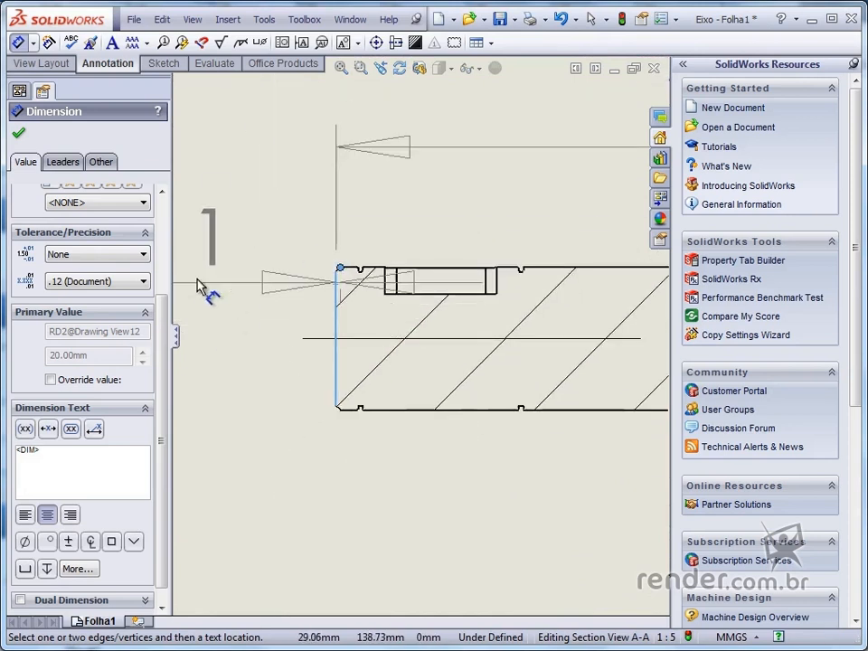
click(227, 312)
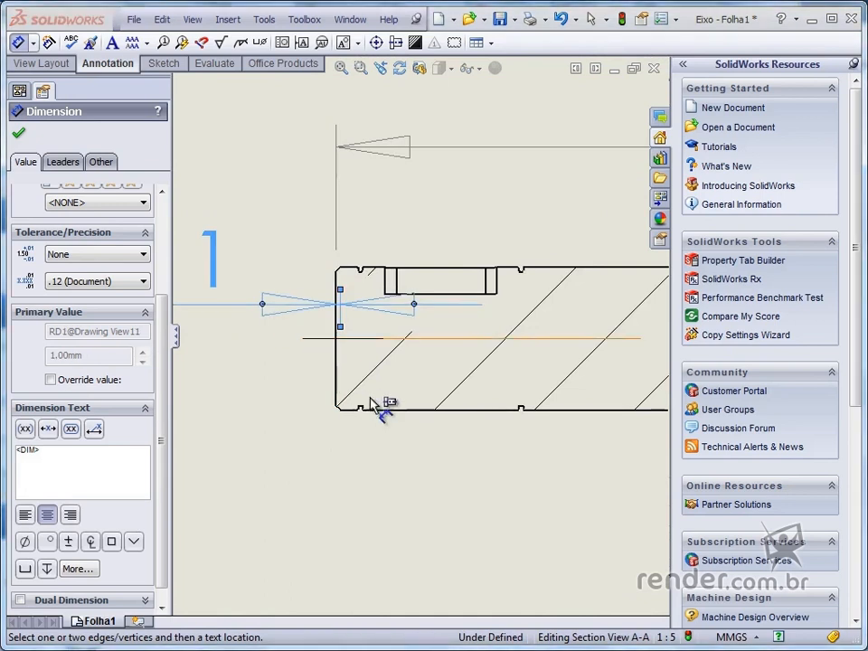
Dimension the distance from the shaft's plain end face to the first groove in Section A-A, placing it below the shaft.
scroll(366, 408, down, 4)
click(297, 372)
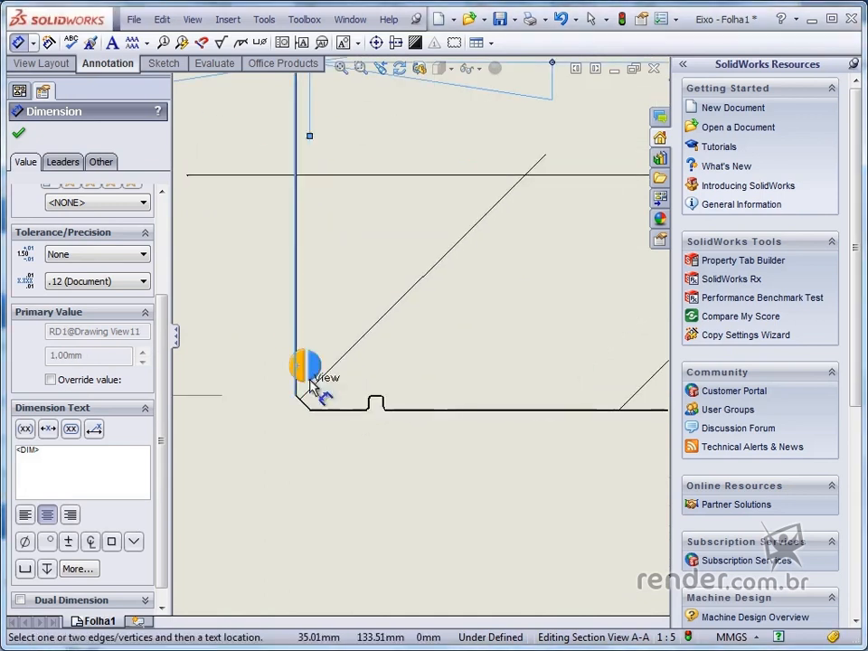
scroll(368, 407, up, 4)
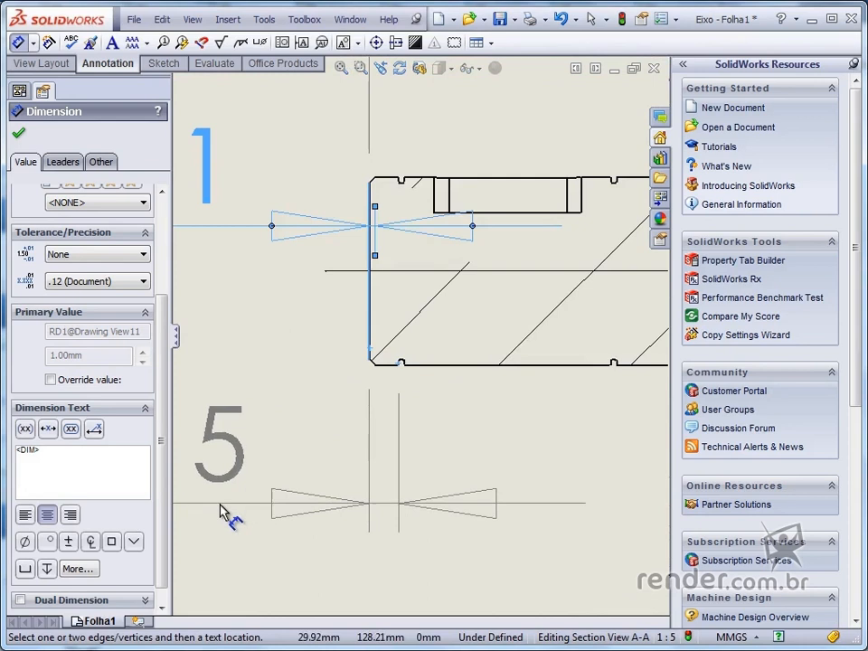
click(218, 514)
Try to dimension the width of the second lower groove from the shaft's plain end in Section A-A, placing the value below the shaft.
scroll(596, 378, down, 4)
scroll(594, 378, down, 2)
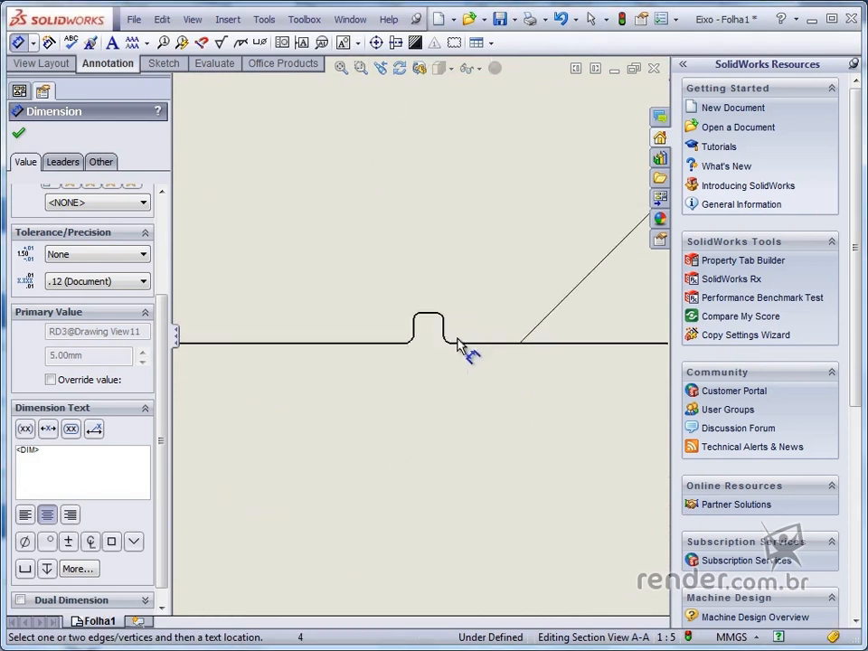
click(423, 327)
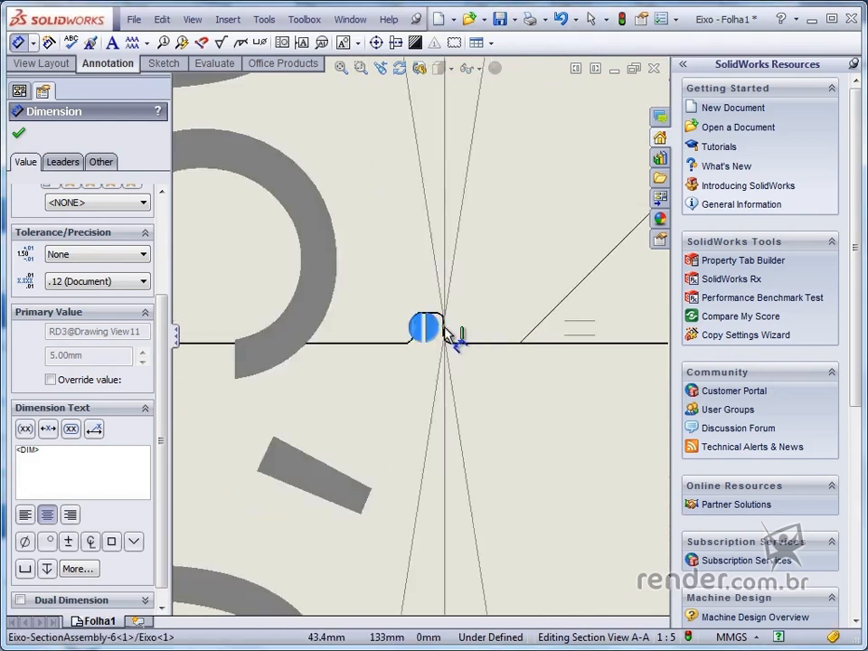
scroll(448, 344, up, 3)
scroll(438, 447, up, 4)
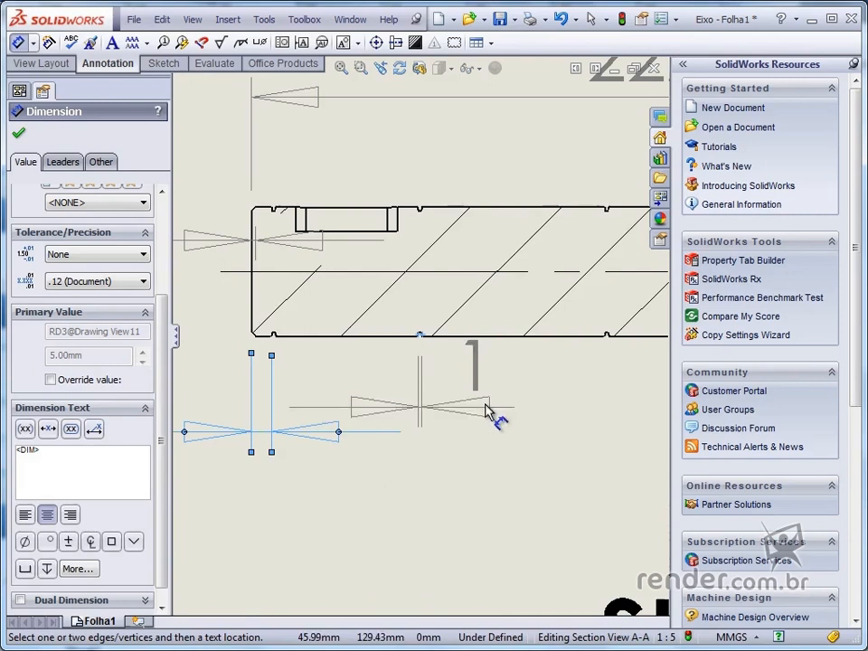
click(514, 413)
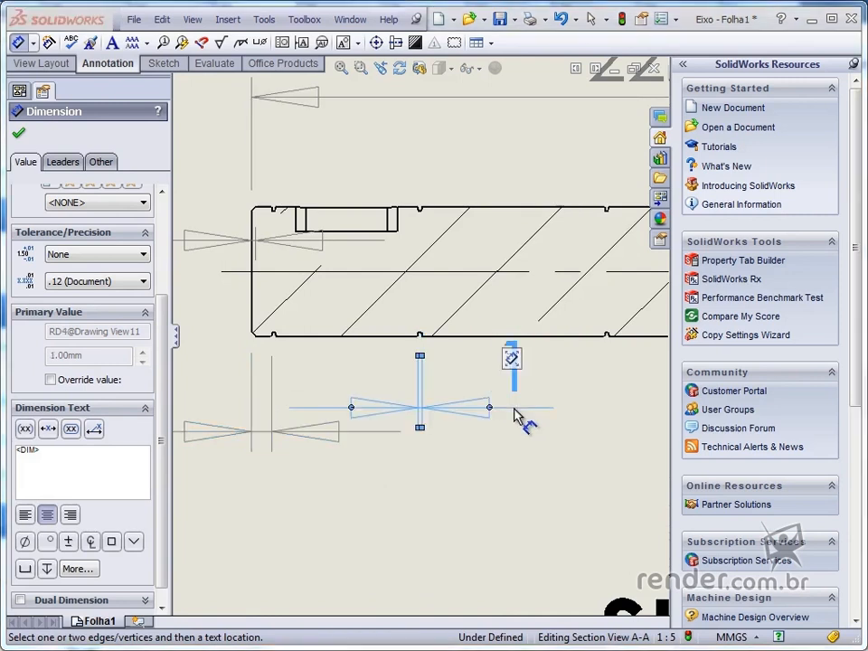
key(Escape)
Dimension the horizontal distance between the two vertical lines at the keyway's end nearest the plain end in Section A-A, placing it above the shaft.
scroll(452, 271, down, 3)
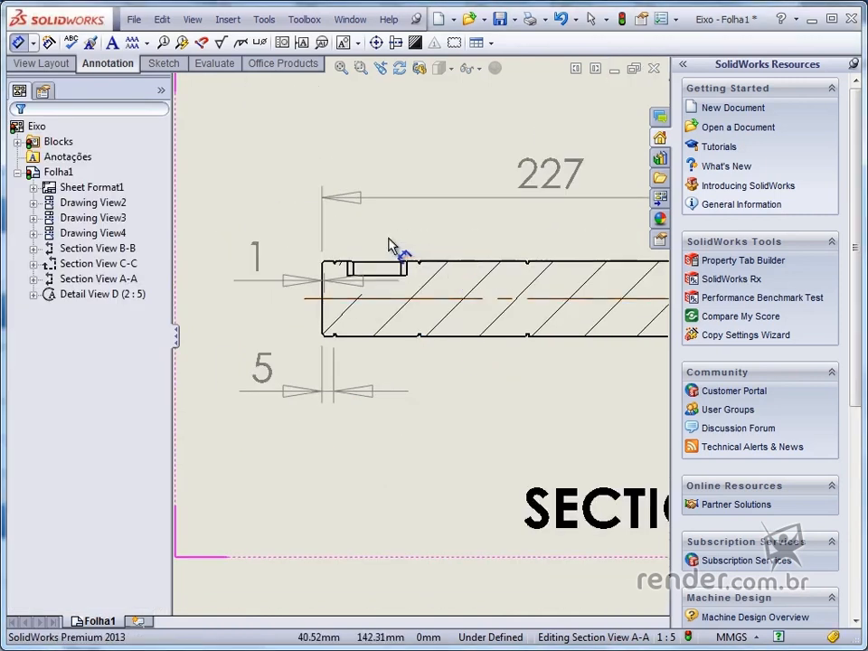
scroll(389, 245, down, 4)
click(289, 358)
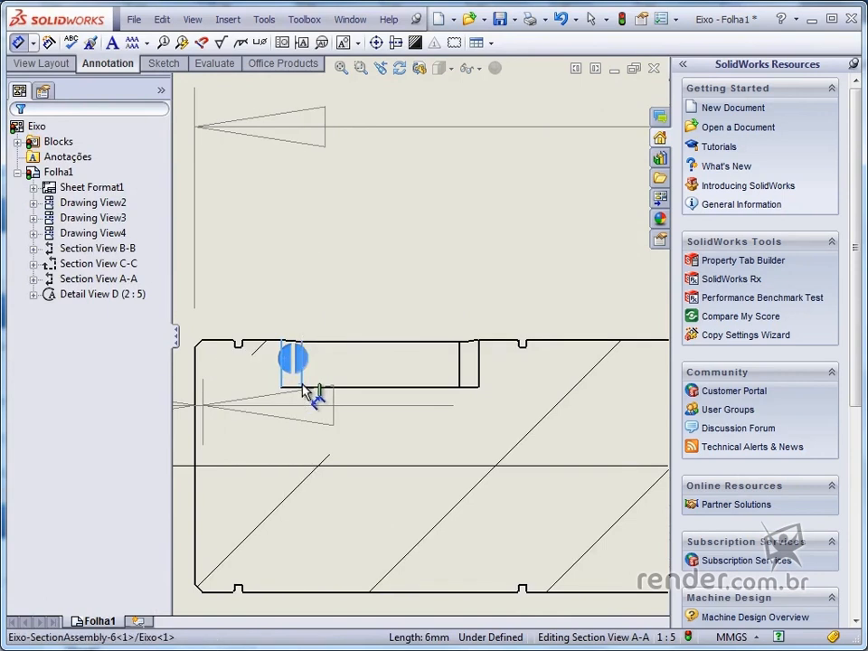
click(302, 375)
scroll(528, 258, up, 5)
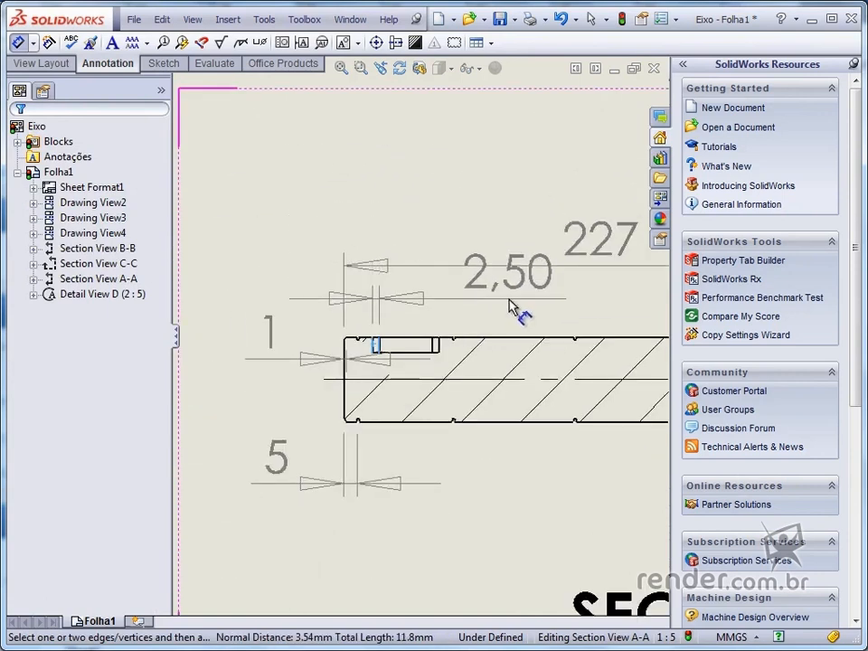
click(518, 305)
Move the 227 length dimension higher above the shaft in Section A-A and reposition the keyway end dimension in the space below it.
drag(618, 246, 612, 143)
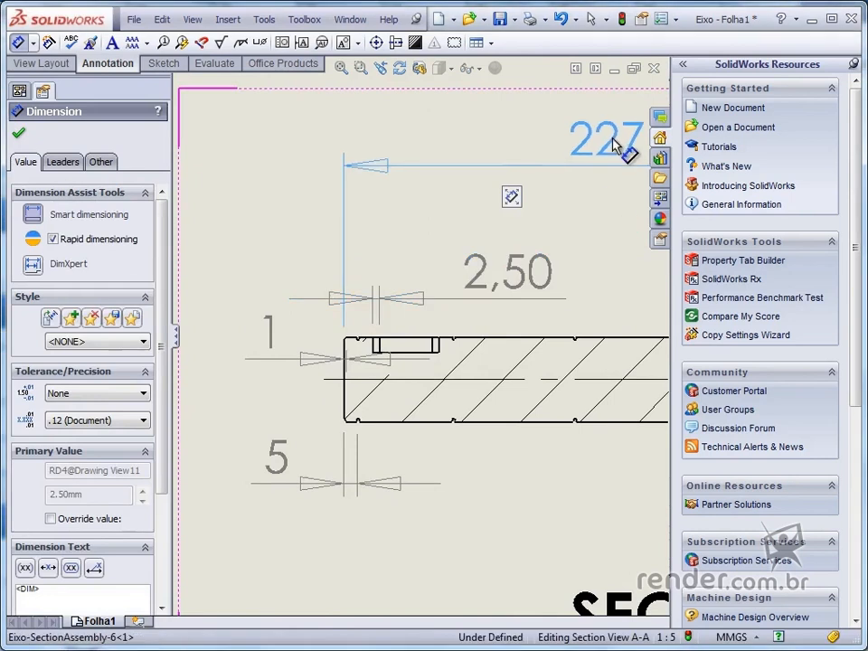
scroll(572, 227, up, 4)
scroll(570, 241, down, 2)
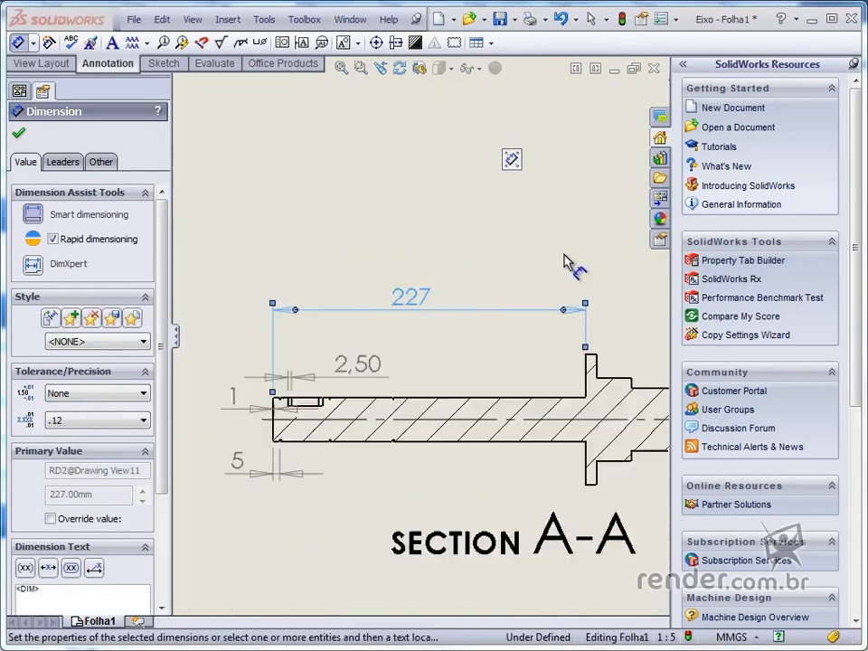
scroll(413, 329, down, 1)
mouse_move(371, 305)
mouse_down()
mouse_move(418, 307)
mouse_move(409, 316)
mouse_up()
scroll(303, 414, up, 1)
scroll(355, 374, down, 2)
drag(356, 373, 374, 349)
Try the None and .1 precisions on the keyway end dimension, settle on .12, and keep its tolerance type as None.
click(124, 421)
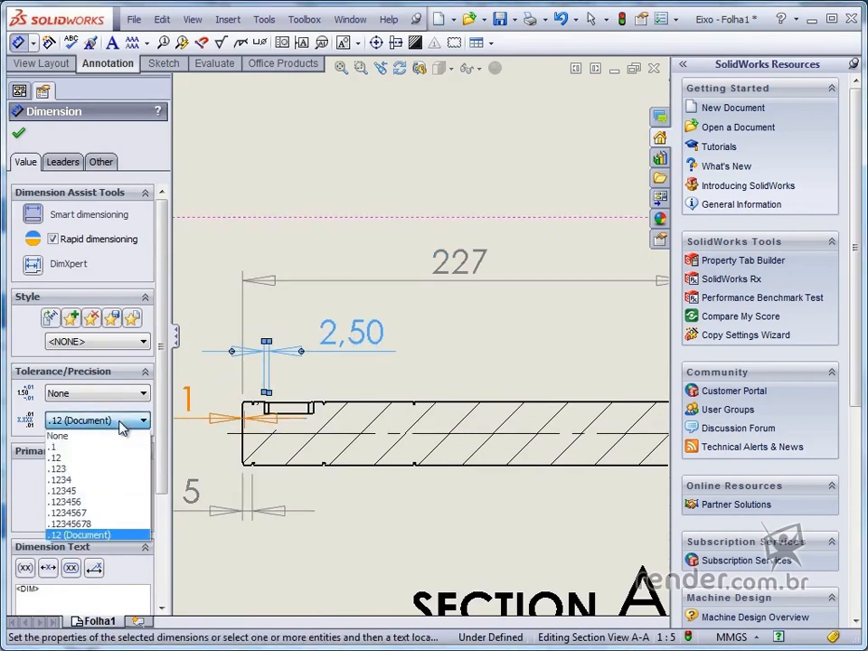
click(87, 436)
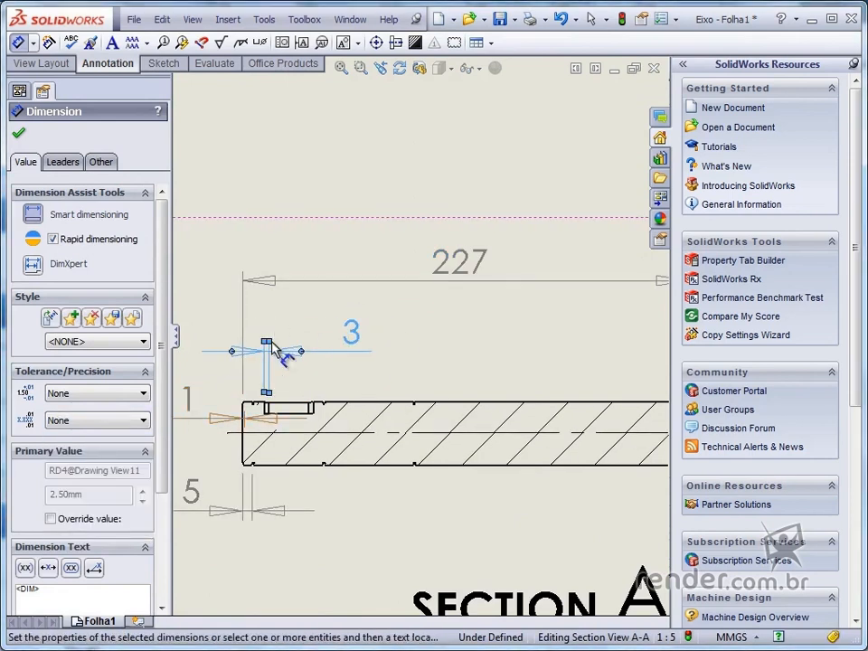
click(84, 425)
click(80, 447)
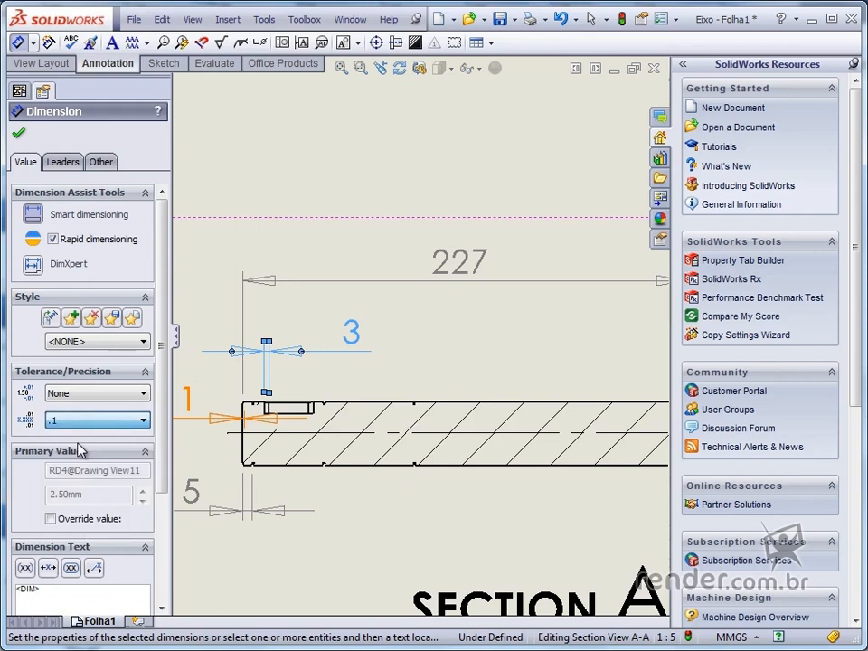
click(132, 395)
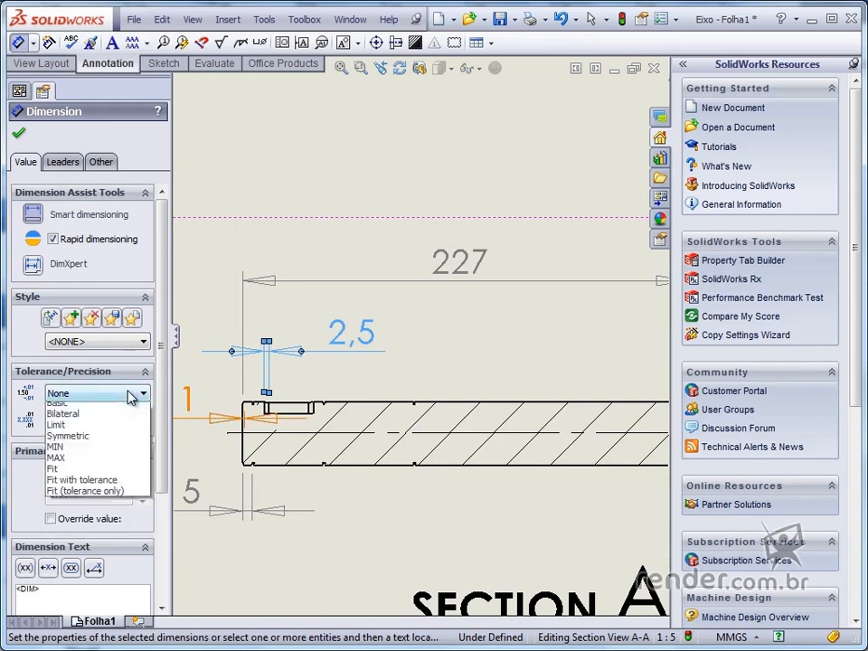
click(91, 403)
click(102, 421)
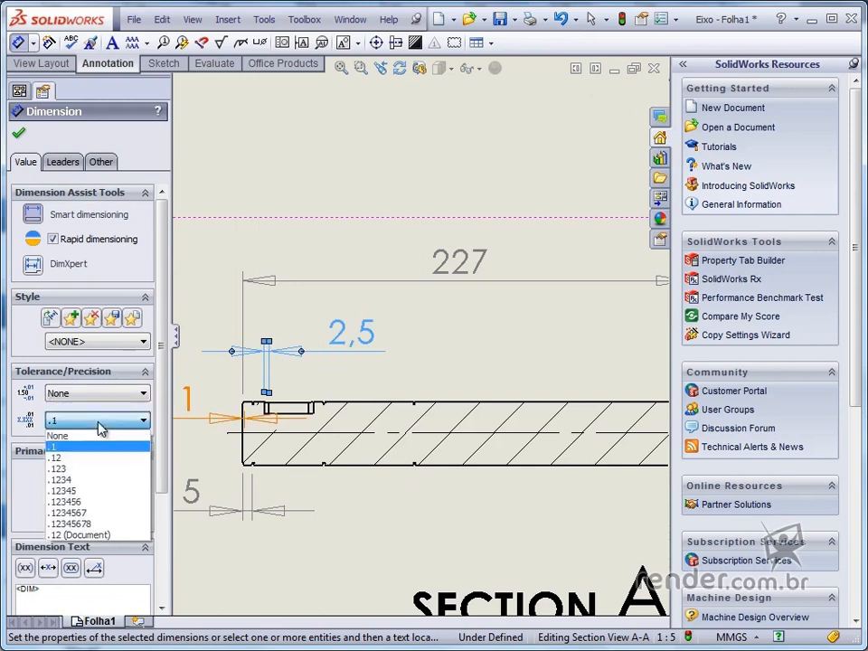
click(91, 457)
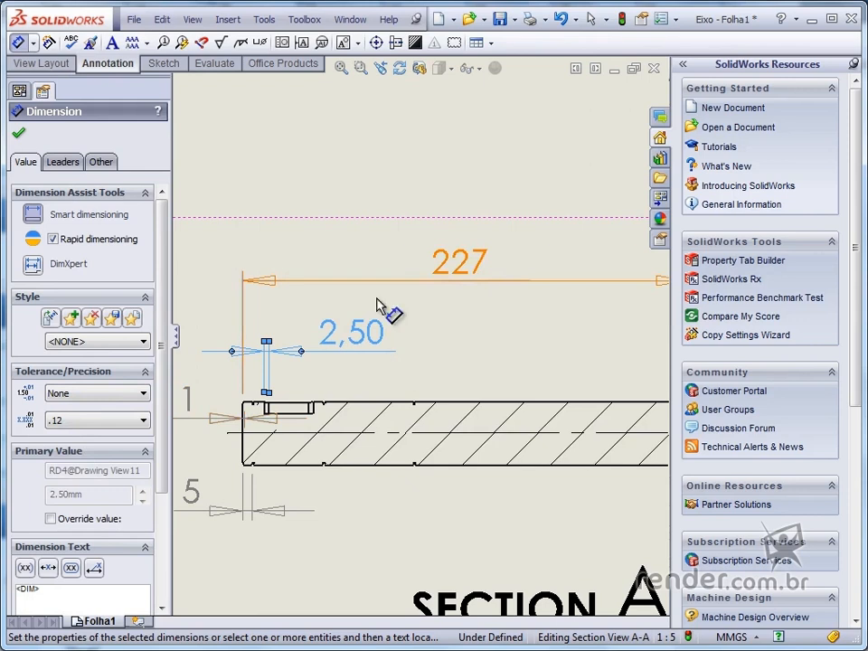
key(f)
key(Escape)
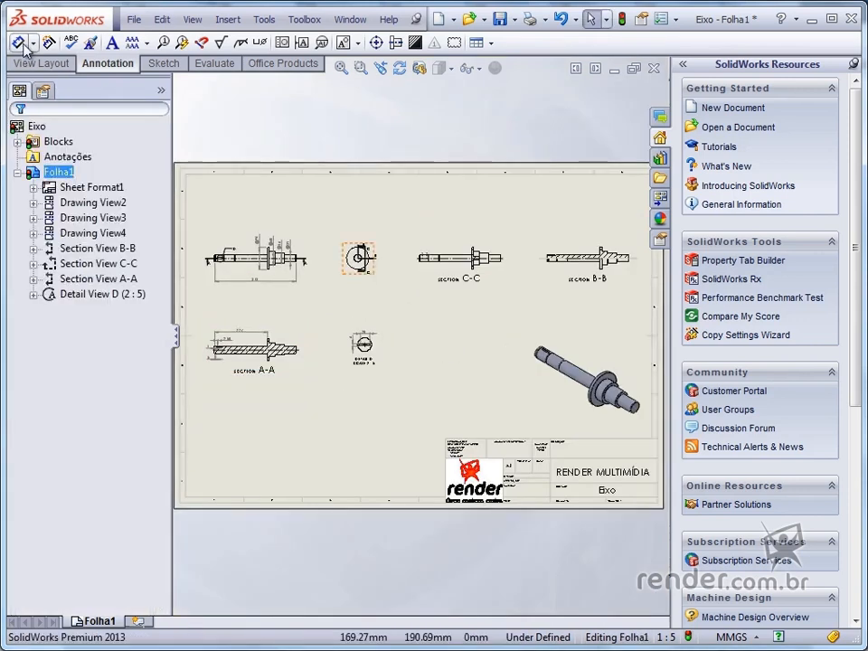
Dimension the diameter of the outer flange circle in the end view, placing the value outside the circle at its upper left.
click(22, 43)
scroll(362, 258, down, 5)
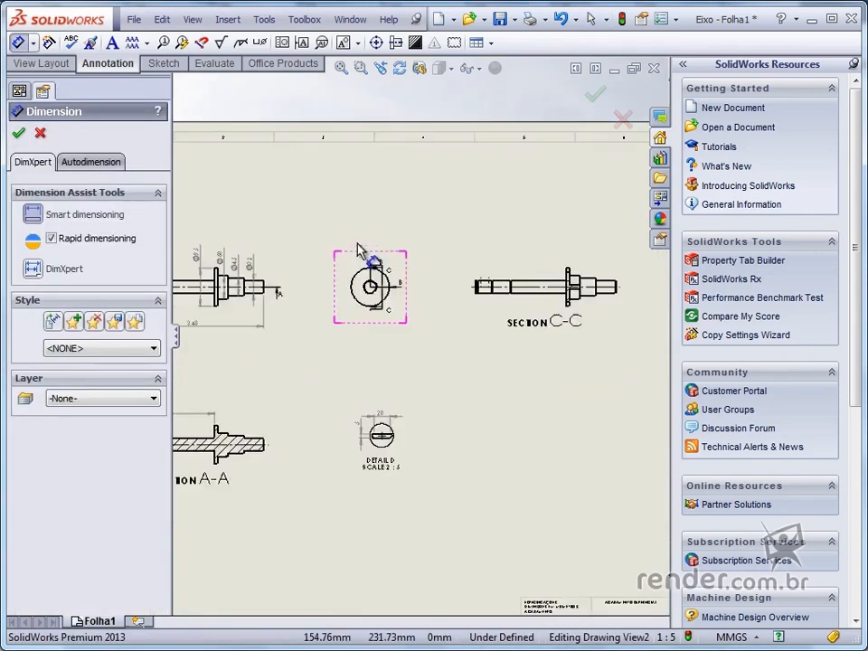
scroll(395, 298, down, 2)
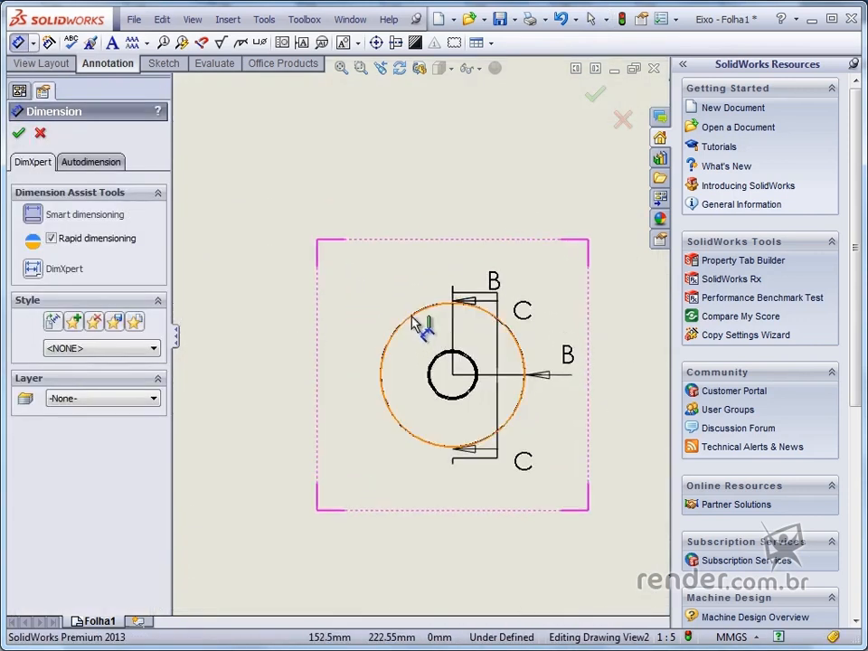
click(416, 323)
click(382, 275)
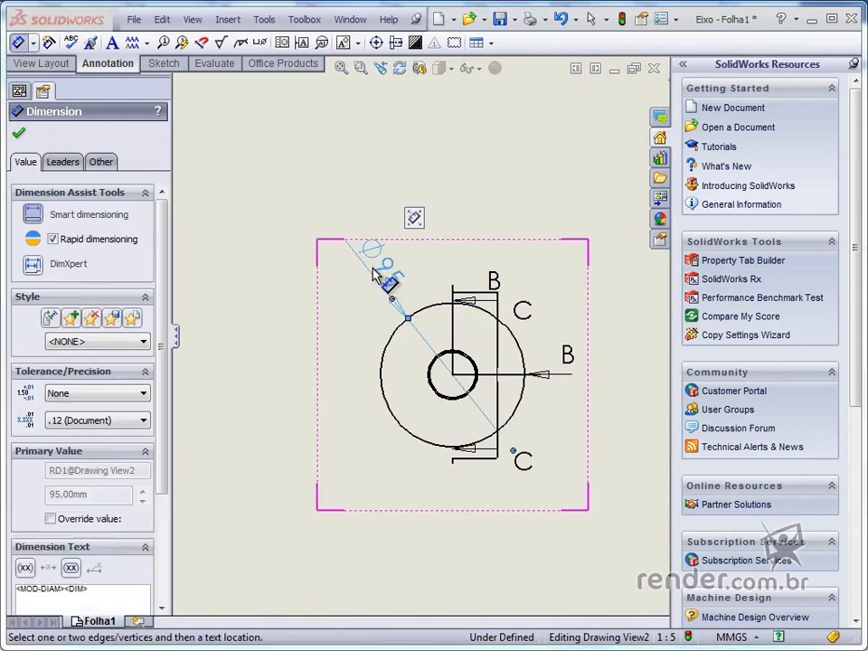
key(Escape)
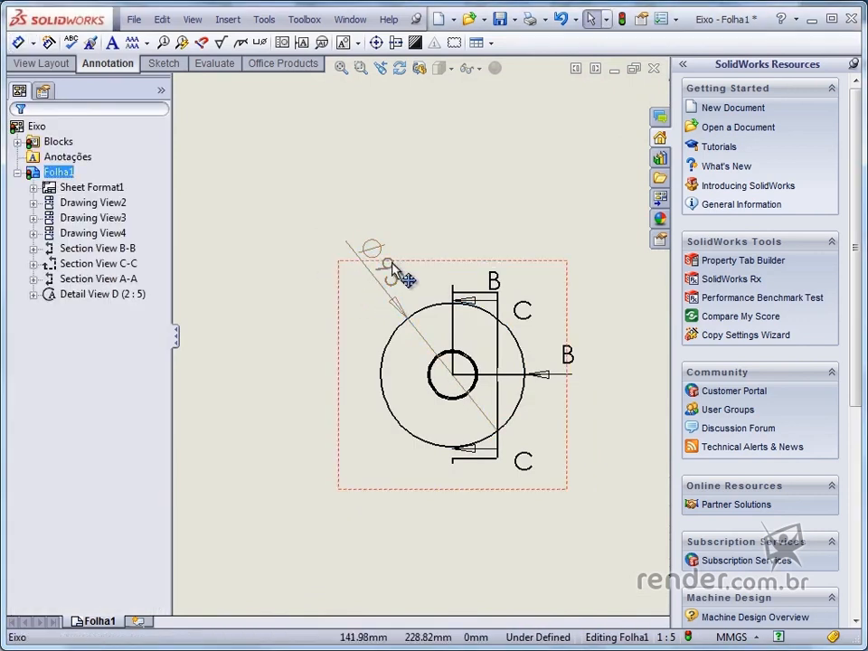
Display the outer flange circle's diameter dimension as a radius.
click(377, 252)
right_click(377, 251)
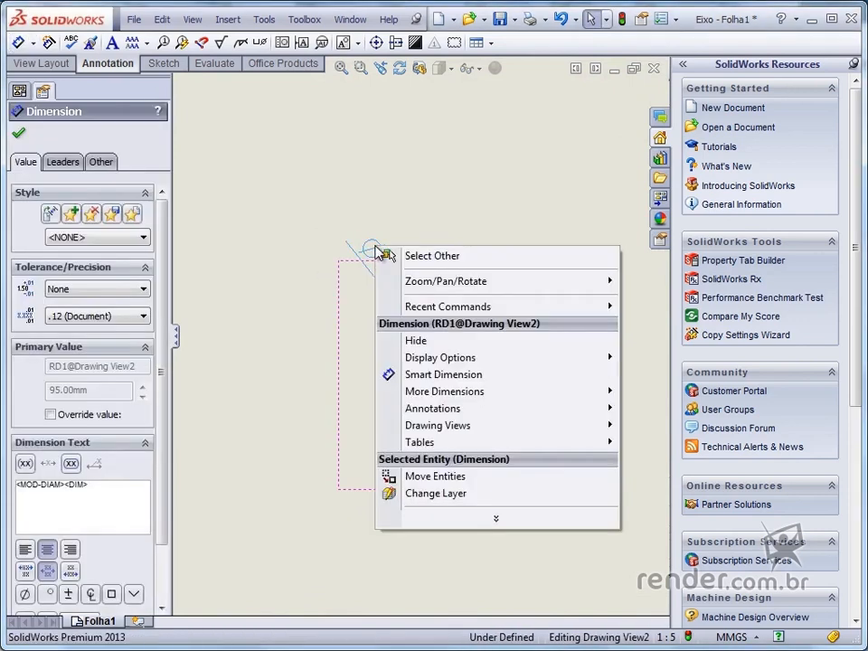
mouse_move(457, 358)
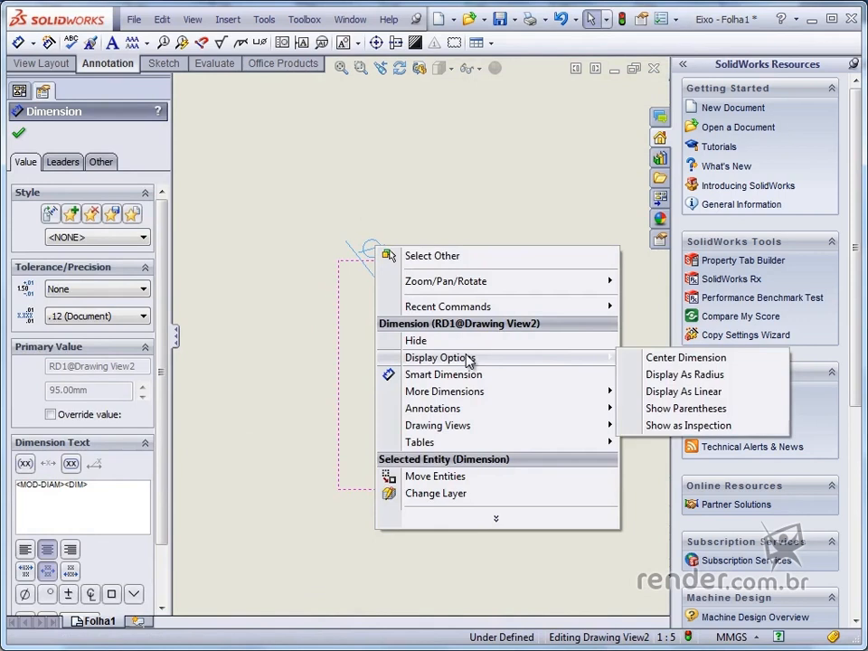
click(653, 375)
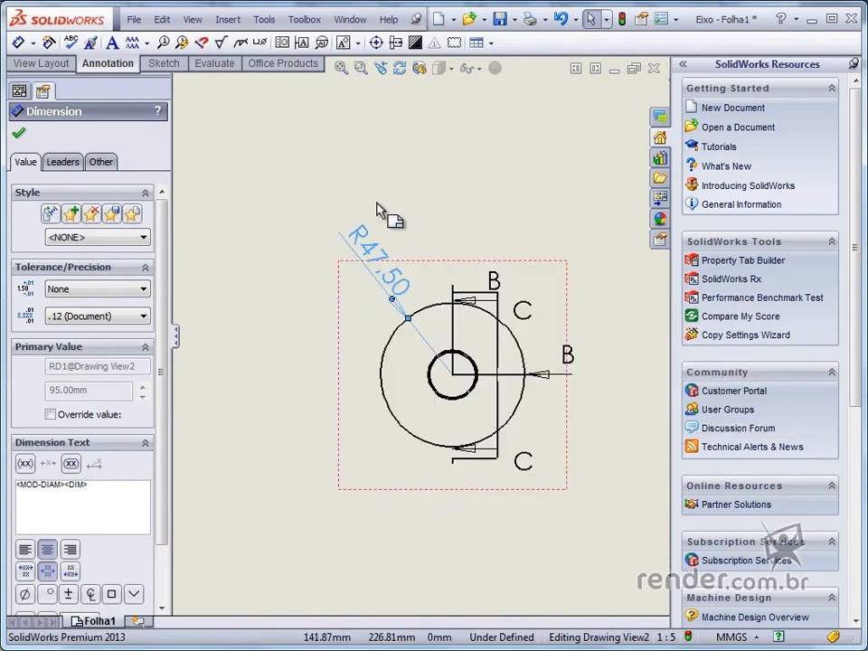
Switch the outer flange circle's radius dimension back to diameter display and deselect it.
right_click(379, 269)
mouse_move(488, 371)
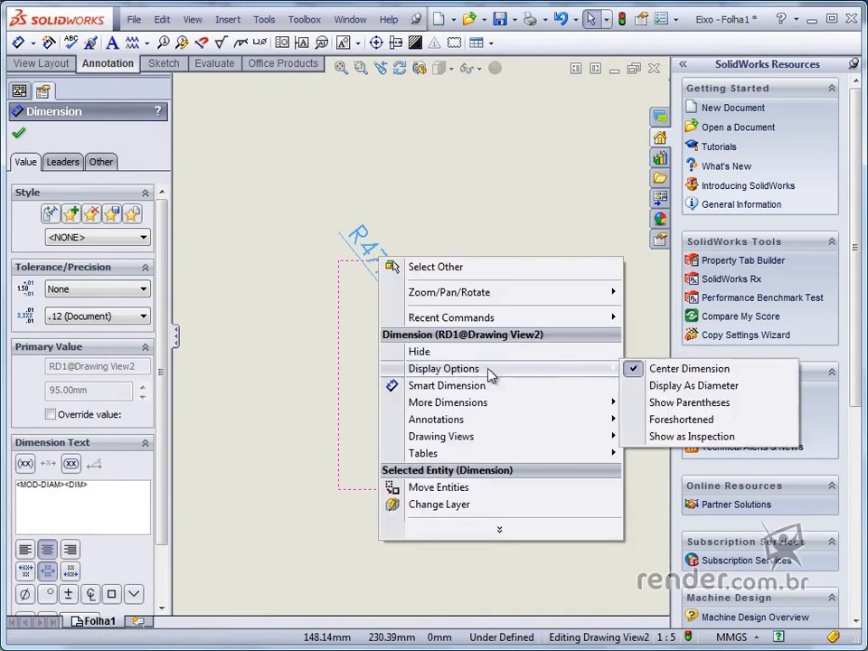
click(682, 385)
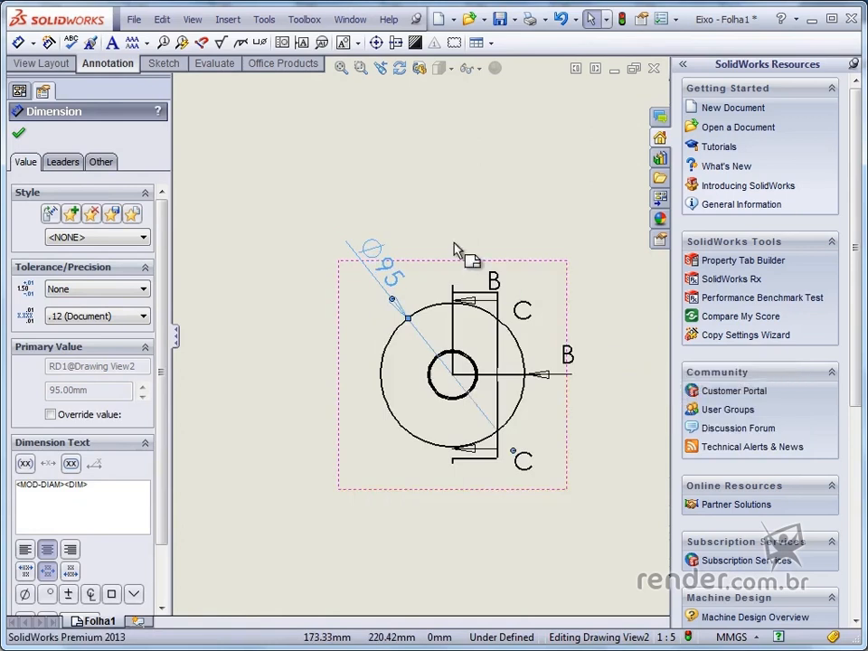
click(368, 202)
key(f)
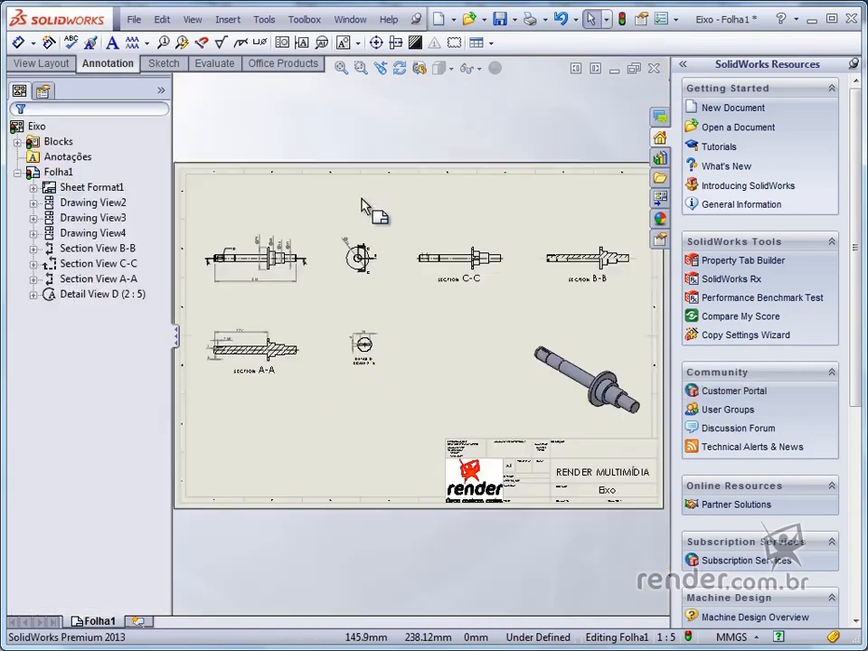